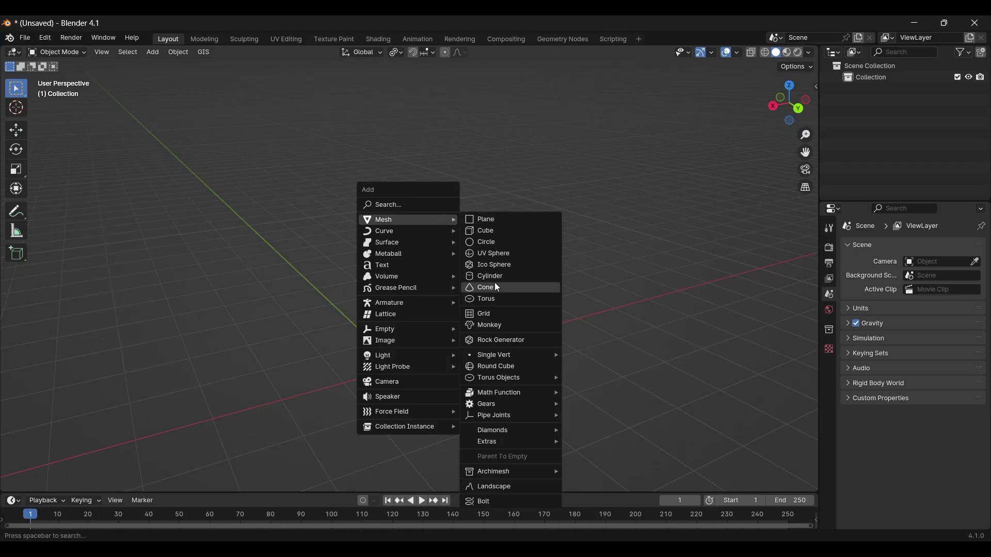
Step: Add a six-sided cylinder mesh by giving the new cylinder 6 vertices
{"action": "type", "text": "6"}
{"action": "key", "text": "Return"}
{"action": "middle_click_drag", "start_coordinate": [594, 346], "coordinate": [490, 349]}
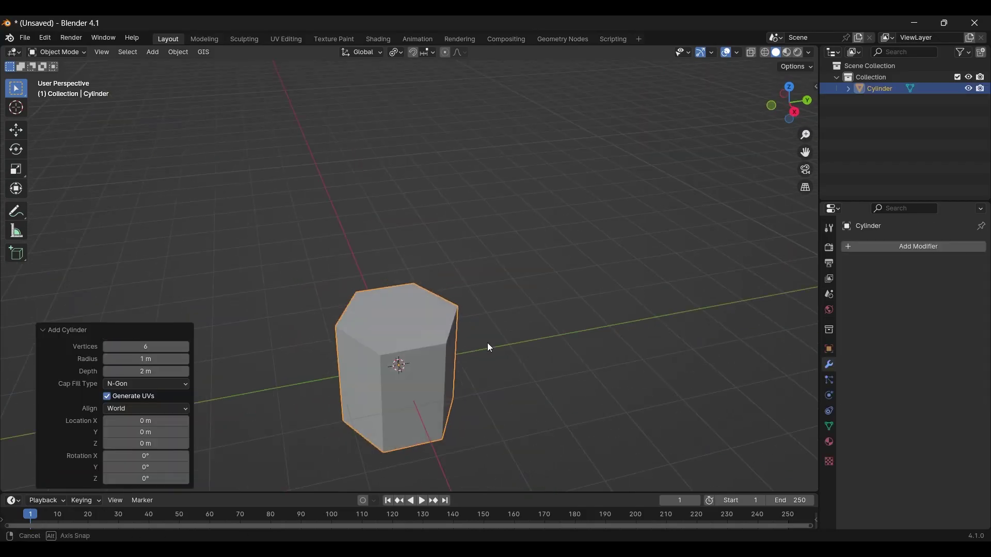
{"action": "type", "text": "8"}
{"action": "key", "text": "Return"}
{"action": "key", "text": "Return"}
{"action": "left_click", "coordinate": [462, 341]}
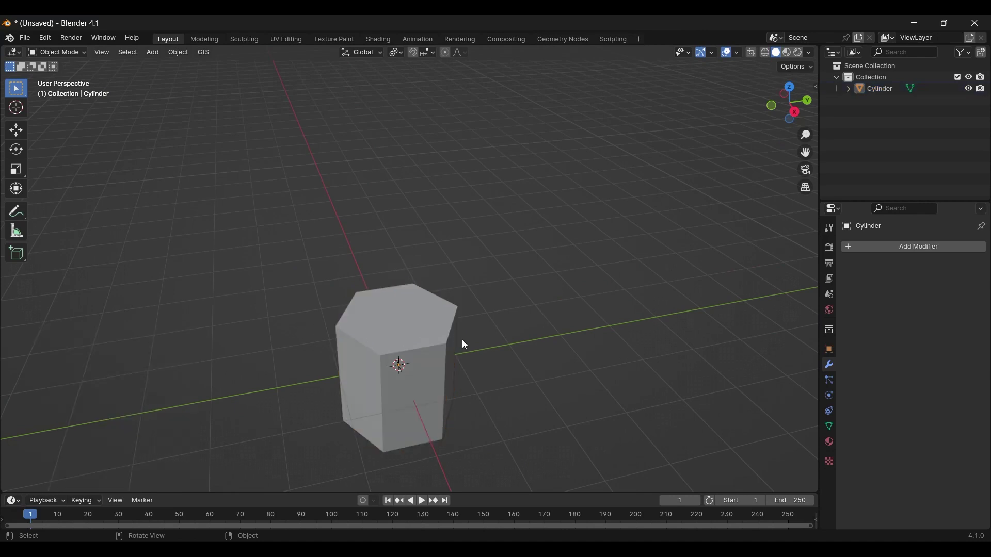
Step: Edit the cylinder's mesh and raise its top face about 1 m along the Z axis
{"action": "middle_click_drag", "start_coordinate": [462, 340], "coordinate": [437, 330]}
{"action": "left_click", "coordinate": [438, 364]}
{"action": "key", "text": "Tab"}
{"action": "left_click", "coordinate": [407, 325]}
{"action": "key", "text": "e"}
{"action": "right_click", "coordinate": [503, 353]}
{"action": "key", "text": "g"}
{"action": "key", "text": "z"}
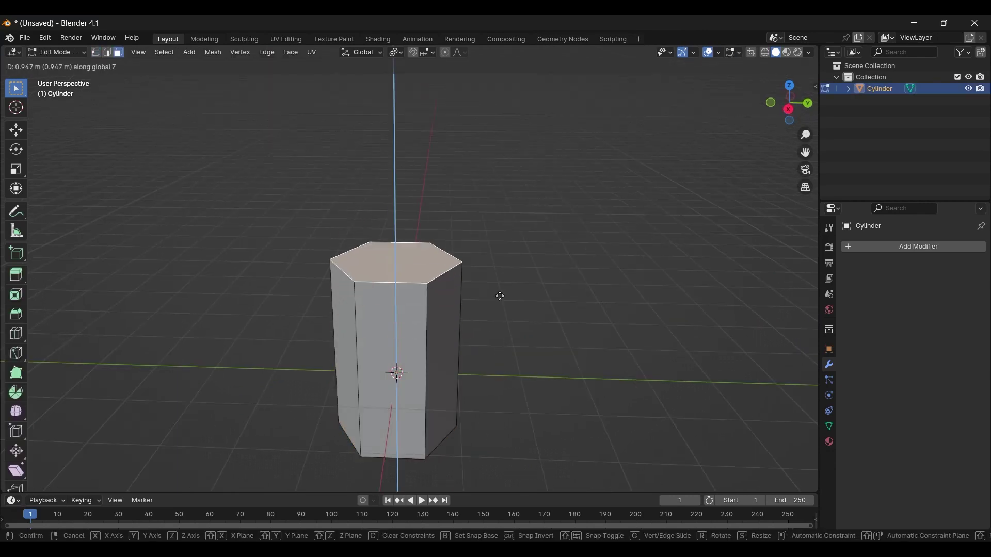
{"action": "left_click", "coordinate": [501, 284]}
Step: Extrude the top face upward twice, shrinking each new face to form a tapered tip, the last one scaled to about 0.586
{"action": "key", "text": "e"}
{"action": "left_click", "coordinate": [518, 301]}
{"action": "key", "text": "s"}
{"action": "left_click", "coordinate": [513, 331]}
{"action": "key", "text": "e"}
{"action": "left_click", "coordinate": [527, 317]}
{"action": "left_click", "coordinate": [485, 273]}
{"action": "scroll", "coordinate": [519, 383], "scroll_direction": "down", "scroll_amount": 2}
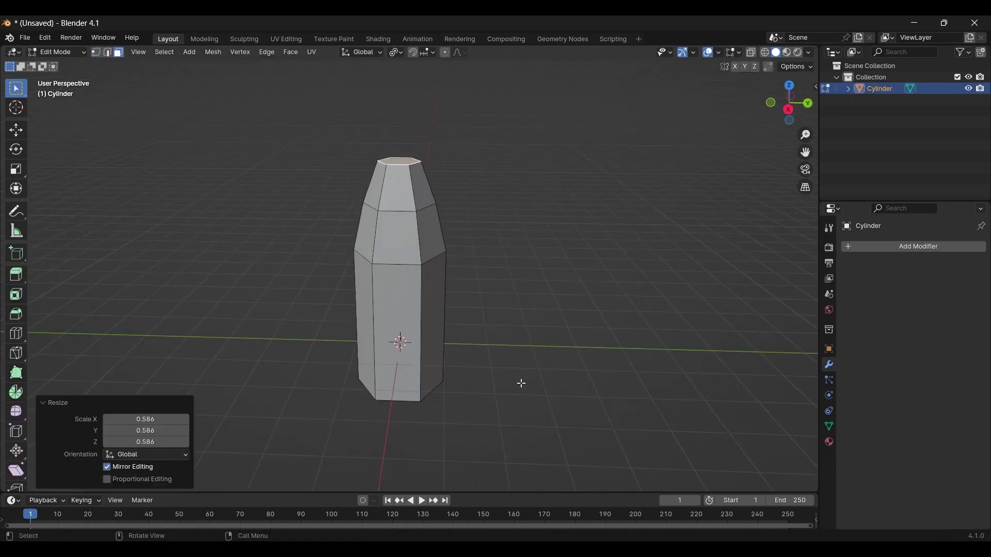
Step: Slide one corner vertex on each of the two taper rings downward along its vertical edge
{"action": "middle_click_drag", "start_coordinate": [520, 382], "coordinate": [447, 352]}
{"action": "key", "text": "1"}
{"action": "left_click", "coordinate": [427, 253]}
{"action": "scroll", "coordinate": [479, 285], "scroll_direction": "up", "scroll_amount": 3}
{"action": "key", "text": "g"}
{"action": "key", "text": "g"}
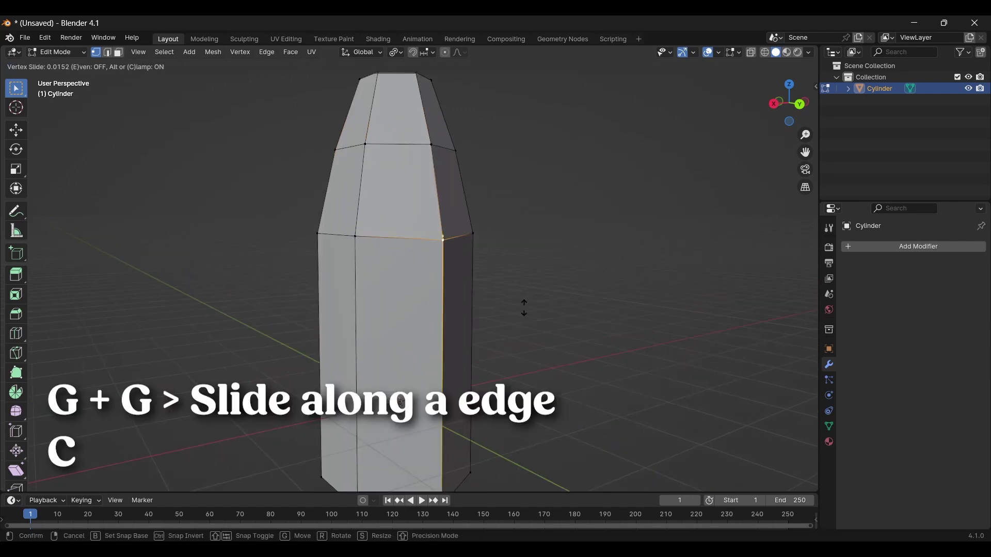
{"action": "left_click", "coordinate": [528, 349]}
{"action": "left_click", "coordinate": [434, 146]}
{"action": "key", "text": "g"}
{"action": "key", "text": "g"}
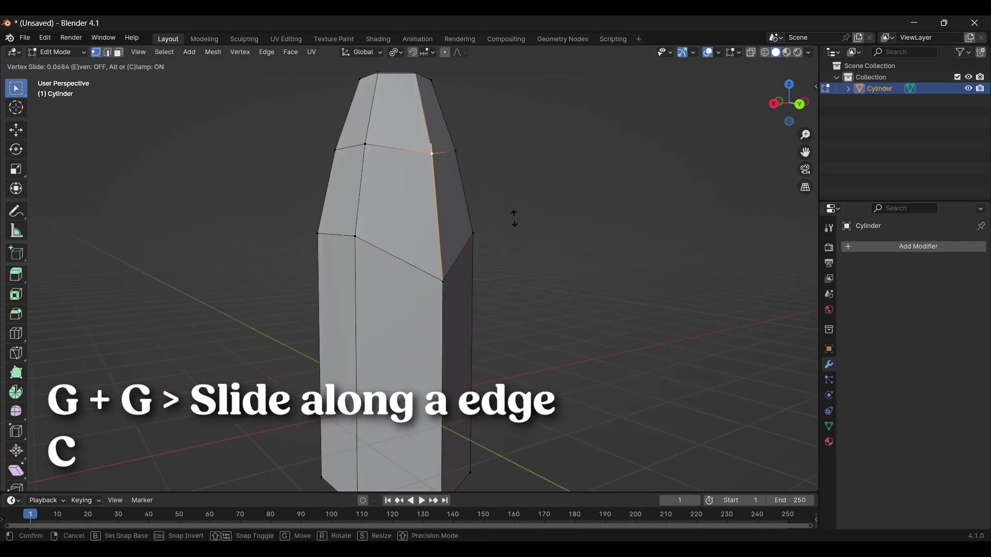
{"action": "left_click", "coordinate": [518, 247]}
Step: Slide another lower-ring corner vertex along its edge and a tip vertex by a factor of about -0.098
{"action": "left_click", "coordinate": [354, 233]}
{"action": "middle_click_drag", "start_coordinate": [487, 270], "coordinate": [444, 310]}
{"action": "key", "text": "g"}
{"action": "key", "text": "g"}
{"action": "left_click", "coordinate": [493, 292]}
{"action": "left_click", "coordinate": [440, 173]}
{"action": "key", "text": "g"}
{"action": "key", "text": "g"}
{"action": "left_click", "coordinate": [488, 199]}
Step: Scale the whole mesh narrower in X and Y only
{"action": "middle_click_drag", "start_coordinate": [488, 199], "coordinate": [472, 149]}
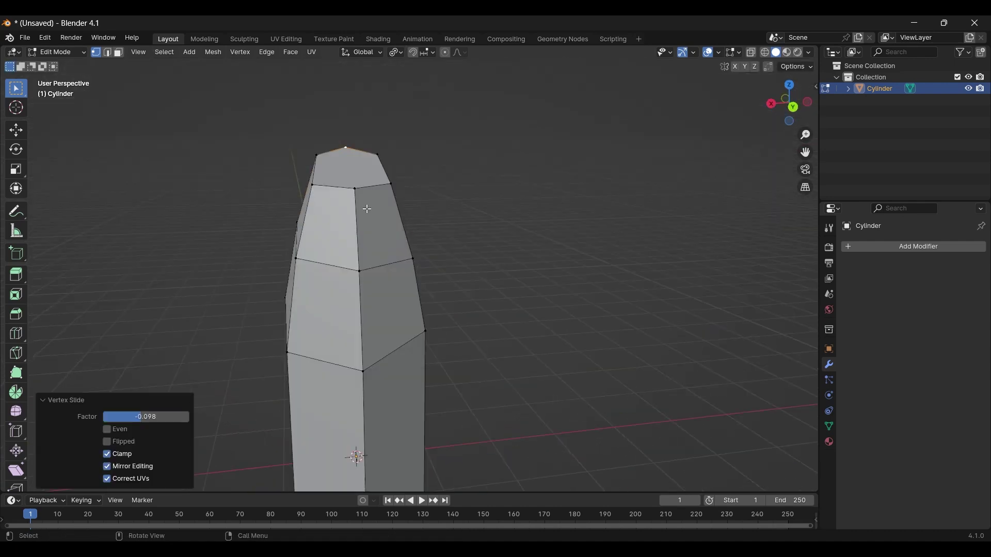
{"action": "key", "text": "a"}
{"action": "key", "text": "s"}
{"action": "key", "text": "shift+z"}
{"action": "left_click", "coordinate": [541, 290]}
Step: Add loop cuts around the crystal's lower body and its upper section
{"action": "middle_click_drag", "start_coordinate": [496, 289], "coordinate": [604, 308]}
{"action": "scroll", "coordinate": [516, 300], "scroll_direction": "up", "scroll_amount": 4}
{"action": "left_click", "coordinate": [16, 334]}
{"action": "left_click", "coordinate": [422, 351]}
{"action": "left_click", "coordinate": [424, 298]}
{"action": "left_click_drag", "start_coordinate": [419, 215], "coordinate": [418, 227]}
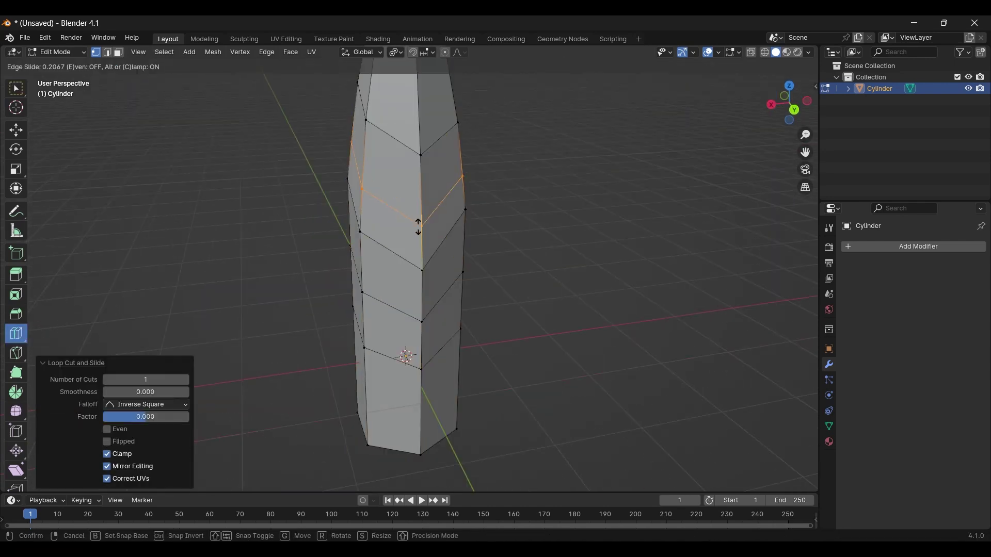
{"action": "middle_click_drag", "start_coordinate": [417, 336], "coordinate": [396, 335]}
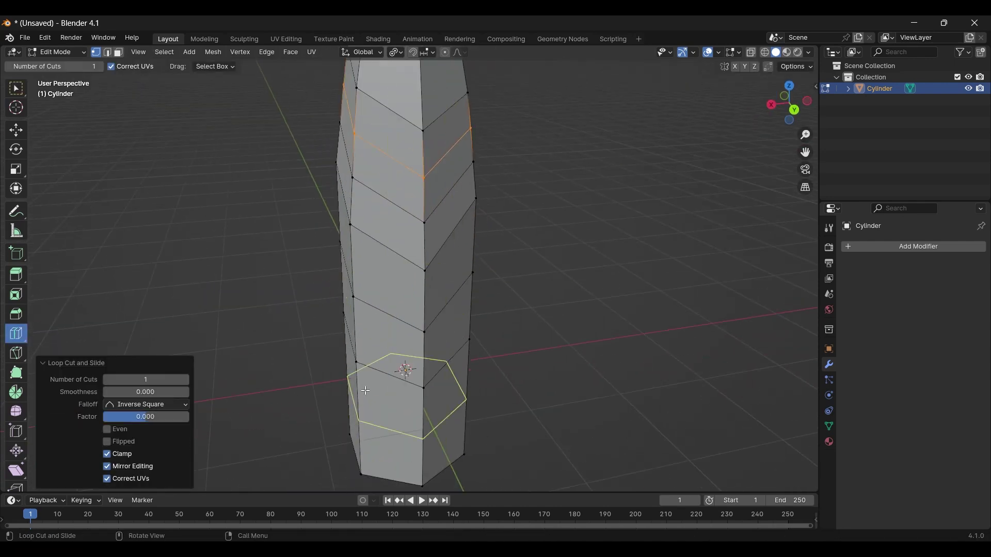
Step: Bevel a single corner vertex midway up the crystal, affecting vertices, with a width of about 0.131 m
{"action": "left_click", "coordinate": [16, 88]}
{"action": "left_click", "coordinate": [354, 297]}
{"action": "middle_click_drag", "start_coordinate": [425, 305], "coordinate": [498, 301]}
{"action": "scroll", "coordinate": [436, 298], "scroll_direction": "up", "scroll_amount": 2}
{"action": "key", "text": "ctrl+b"}
{"action": "left_click", "coordinate": [476, 277]}
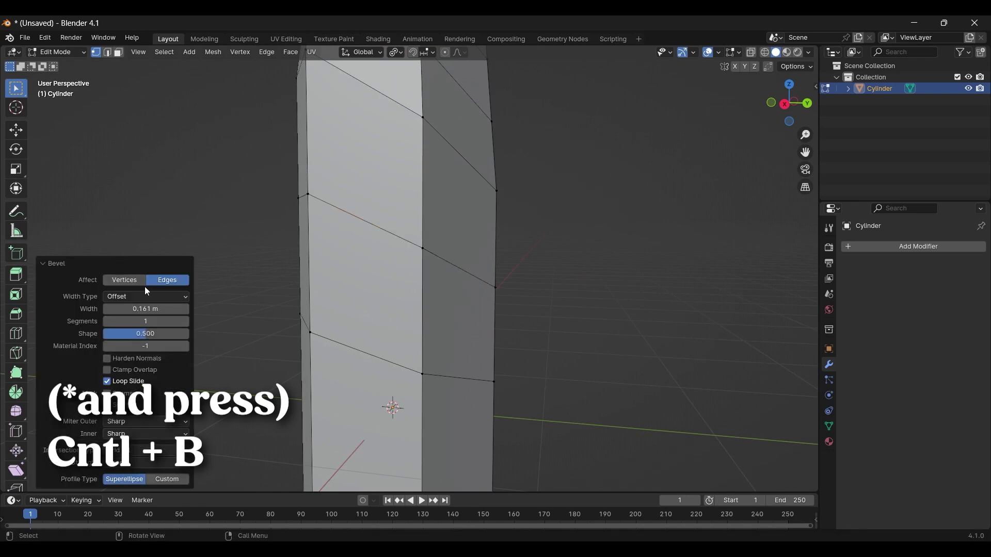
{"action": "left_click", "coordinate": [134, 282]}
{"action": "left_click_drag", "start_coordinate": [145, 309], "coordinate": [131, 308]}
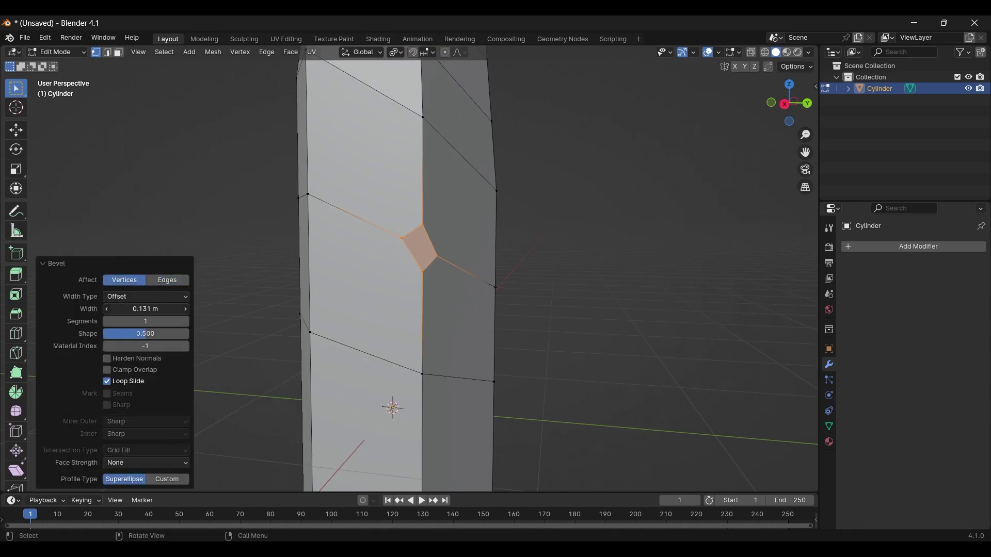
Step: Delete the small diamond-shaped face made by the vertex bevel on the crystal's corner edge
{"action": "scroll", "coordinate": [476, 276], "scroll_direction": "up", "scroll_amount": 3}
{"action": "middle_click_drag", "start_coordinate": [475, 275], "coordinate": [472, 302]}
{"action": "left_click", "coordinate": [465, 231]}
{"action": "key", "text": "3"}
{"action": "left_click", "coordinate": [467, 231]}
{"action": "key", "text": "x"}
{"action": "left_click", "coordinate": [467, 230]}
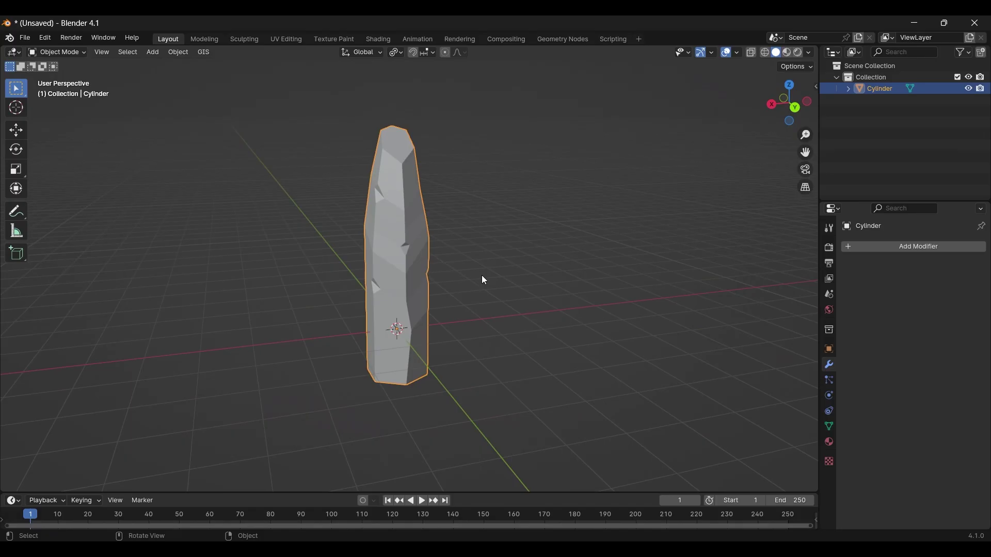
Step: Run Cell Fracture on the crystal with noise 1.00, recursion 5 and mass 0.75
{"action": "left_click", "coordinate": [178, 52]}
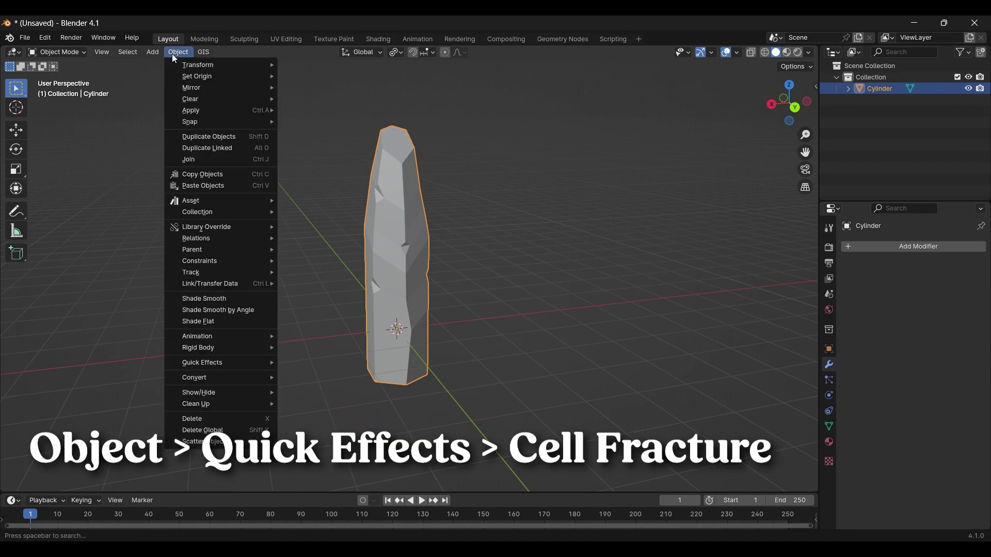
{"action": "mouse_move", "coordinate": [209, 361]}
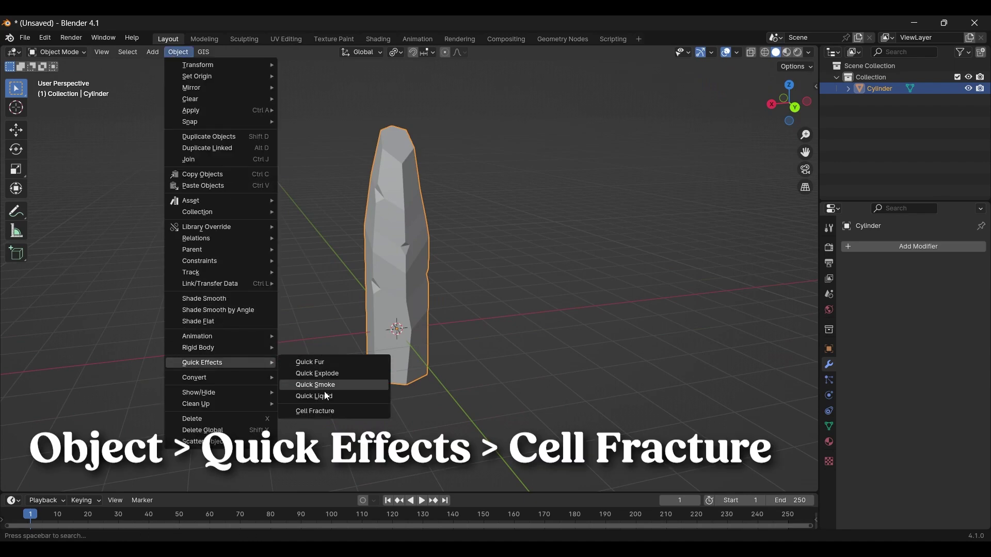
{"action": "left_click", "coordinate": [321, 410]}
{"action": "left_click_drag", "start_coordinate": [772, 183], "coordinate": [759, 183]}
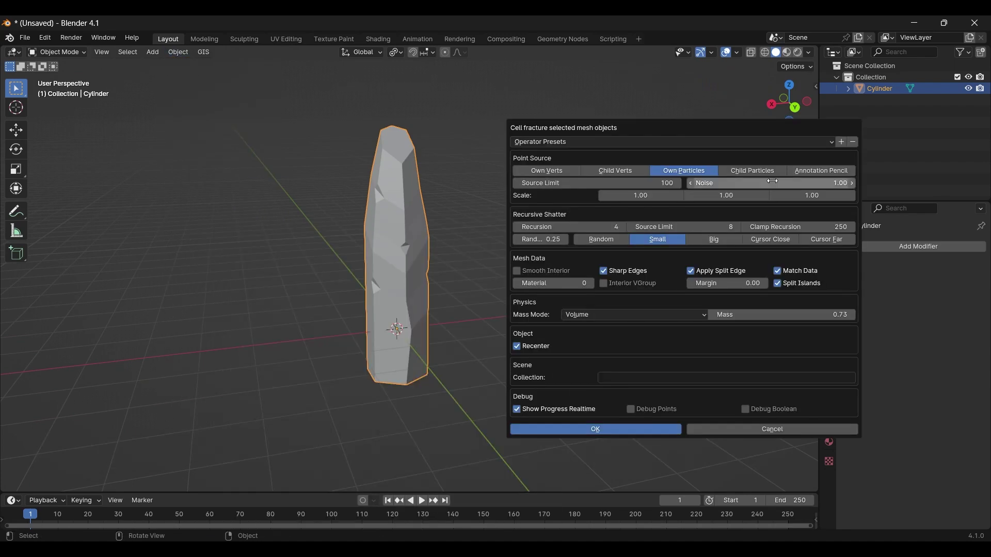
{"action": "left_click", "coordinate": [793, 315]}
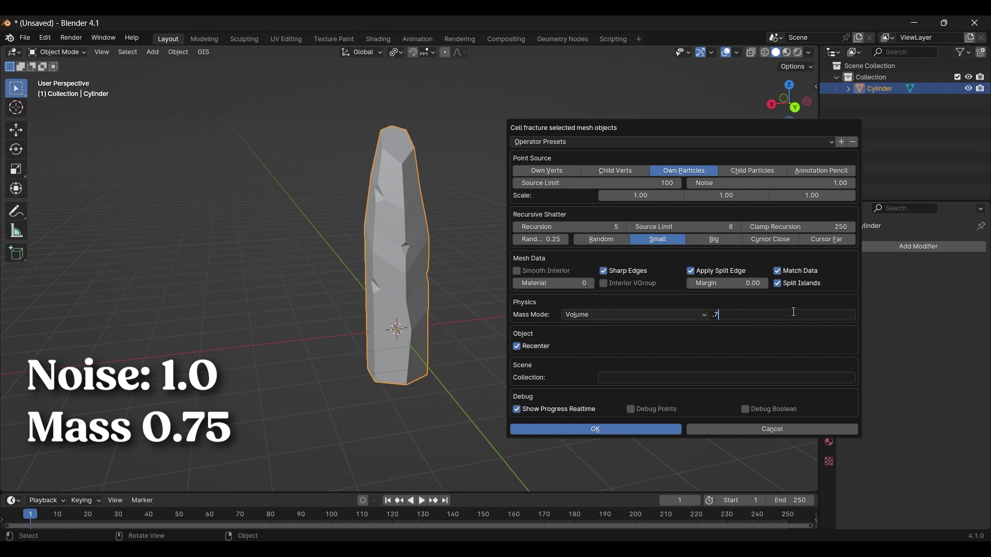
{"action": "left_click", "coordinate": [630, 432]}
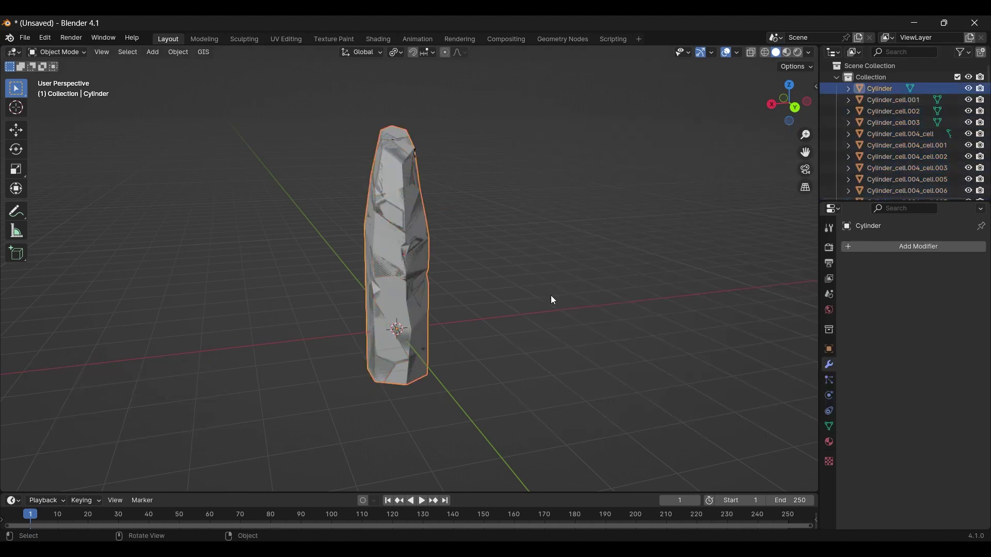
Step: Hide the original cylinder and select all the fractured cell pieces
{"action": "key", "text": "g"}
{"action": "right_click", "coordinate": [679, 257]}
{"action": "key", "text": "h"}
{"action": "left_click", "coordinate": [893, 100]}
{"action": "scroll", "coordinate": [893, 157], "scroll_direction": "down", "scroll_amount": 1}
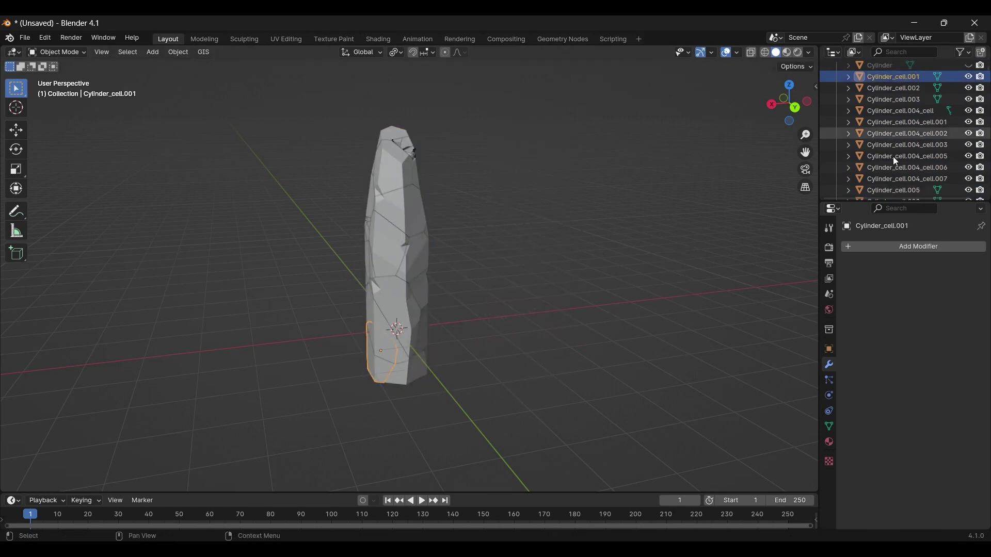
{"action": "scroll", "coordinate": [893, 159], "scroll_direction": "down", "scroll_amount": 20}
{"action": "left_click_drag", "start_coordinate": [894, 201], "coordinate": [889, 368]}
{"action": "left_click", "coordinate": [888, 359], "text": "shift"}
{"action": "scroll", "coordinate": [426, 166], "scroll_direction": "up", "scroll_amount": 3}
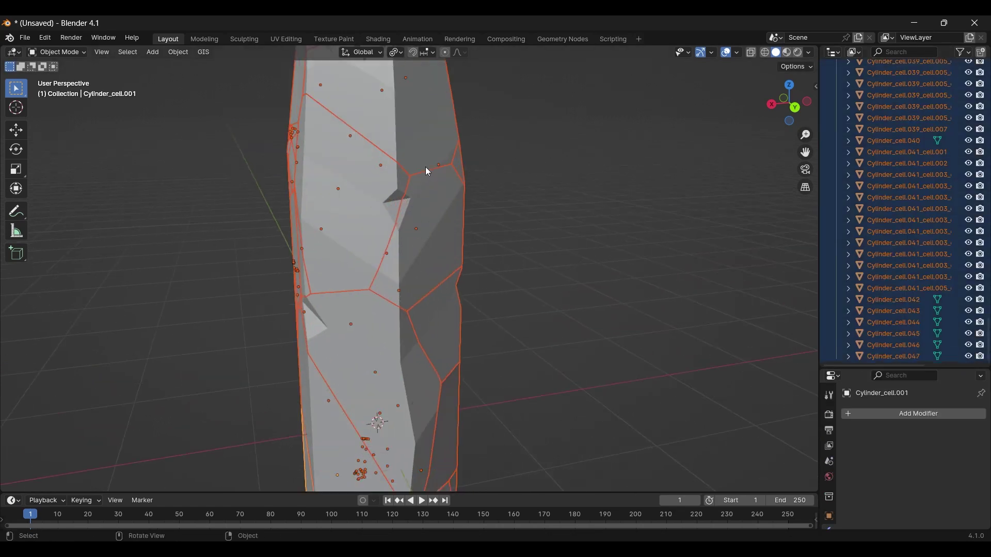
Step: Set the transform pivot to Individual Origins and shrink every cell piece to about 0.97
{"action": "scroll", "coordinate": [426, 166], "scroll_direction": "down", "scroll_amount": 4}
{"action": "middle_click_drag", "start_coordinate": [375, 66], "coordinate": [398, 76]}
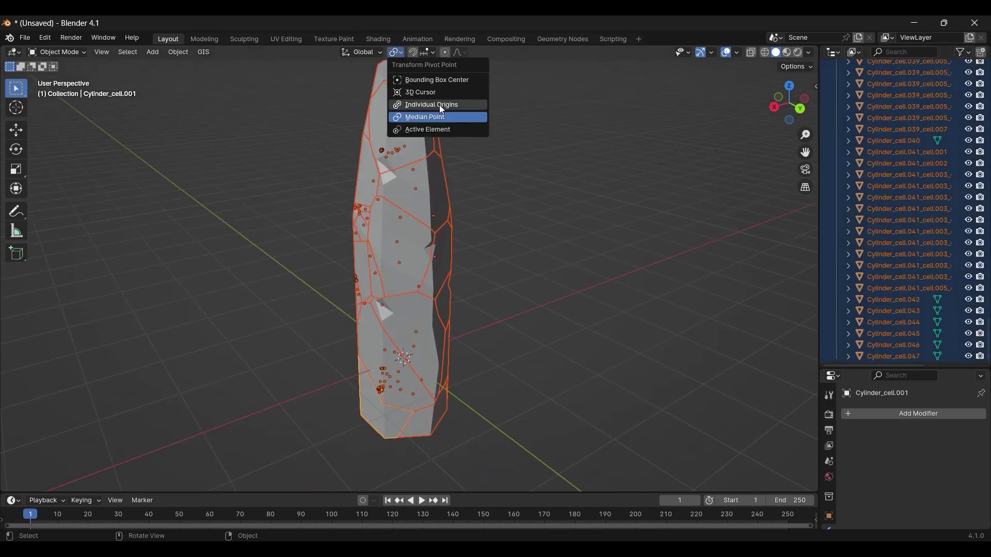
{"action": "left_click", "coordinate": [439, 105]}
{"action": "key", "text": "s"}
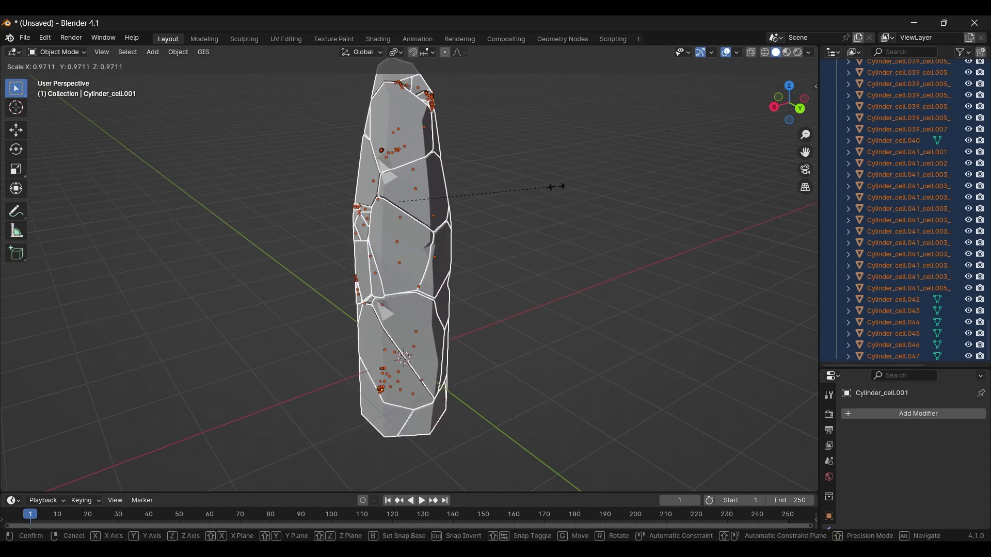
{"action": "left_click", "coordinate": [557, 191]}
Step: Select the original cylinder alone and reposition vertices near its tip in its mesh
{"action": "scroll", "coordinate": [849, 125], "scroll_direction": "up", "scroll_amount": 20}
{"action": "left_click", "coordinate": [876, 90]}
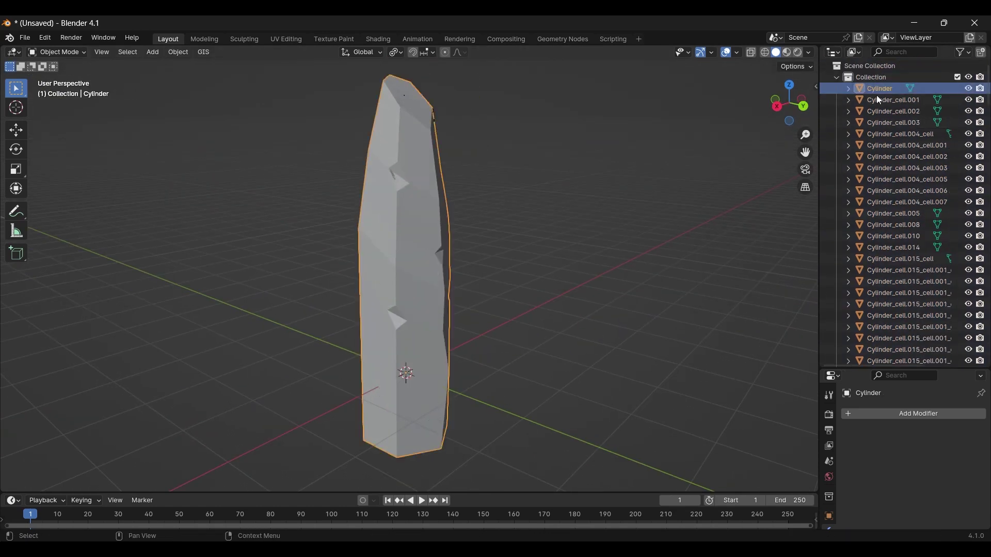
{"action": "middle_click_drag", "start_coordinate": [496, 186], "coordinate": [403, 217]}
{"action": "left_click", "coordinate": [389, 151]}
{"action": "key", "text": "Tab"}
{"action": "left_click", "coordinate": [426, 198]}
{"action": "key", "text": "g"}
{"action": "left_click", "coordinate": [527, 226]}
{"action": "key", "text": "g"}
{"action": "middle_click_drag", "start_coordinate": [526, 227], "coordinate": [516, 310]}
Step: Move one more vertex near the tip and scale all of the cylinder's linked geometry
{"action": "left_click", "coordinate": [443, 259]}
{"action": "key", "text": "g"}
{"action": "left_click", "coordinate": [573, 239]}
{"action": "key", "text": "ctrl+l"}
{"action": "key", "text": "s"}
{"action": "left_click", "coordinate": [523, 260]}
{"action": "key", "text": "Tab"}
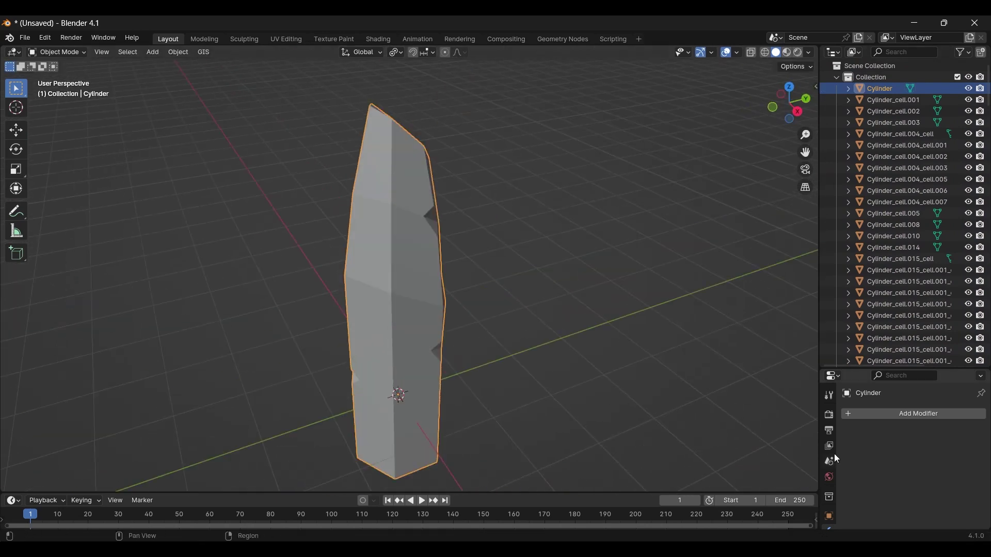
Step: Add a Bevel modifier to the cylinder with an amount of 0.01 m
{"action": "left_click_drag", "start_coordinate": [867, 368], "coordinate": [867, 213]}
{"action": "left_click", "coordinate": [878, 260]}
{"action": "mouse_move", "coordinate": [847, 263]}
{"action": "left_click", "coordinate": [744, 275]}
{"action": "left_click", "coordinate": [904, 327]}
{"action": "middle_click_drag", "start_coordinate": [516, 310], "coordinate": [547, 310]}
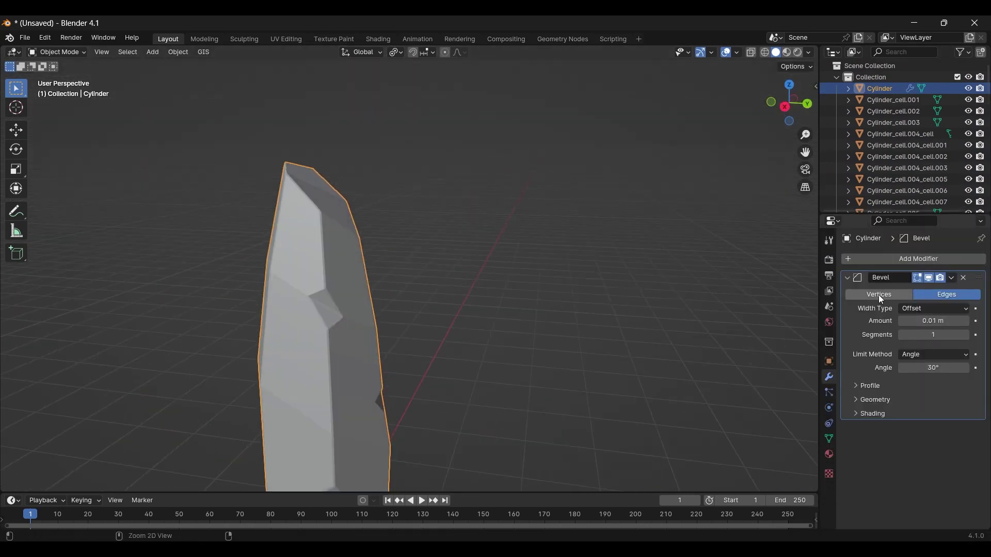
Step: Apply the Bevel modifier to the cylinder's mesh
{"action": "key", "text": "ctrl+a"}
{"action": "left_click", "coordinate": [371, 325]}
{"action": "left_click", "coordinate": [331, 320]}
{"action": "key", "text": "Tab"}
{"action": "key", "text": "Tab"}
{"action": "middle_click_drag", "start_coordinate": [465, 309], "coordinate": [568, 289]}
Step: Select all the cell pieces with the cylinder as the active object and join them into one object
{"action": "left_click_drag", "start_coordinate": [876, 214], "coordinate": [882, 395]}
{"action": "scroll", "coordinate": [893, 362], "scroll_direction": "down", "scroll_amount": 15}
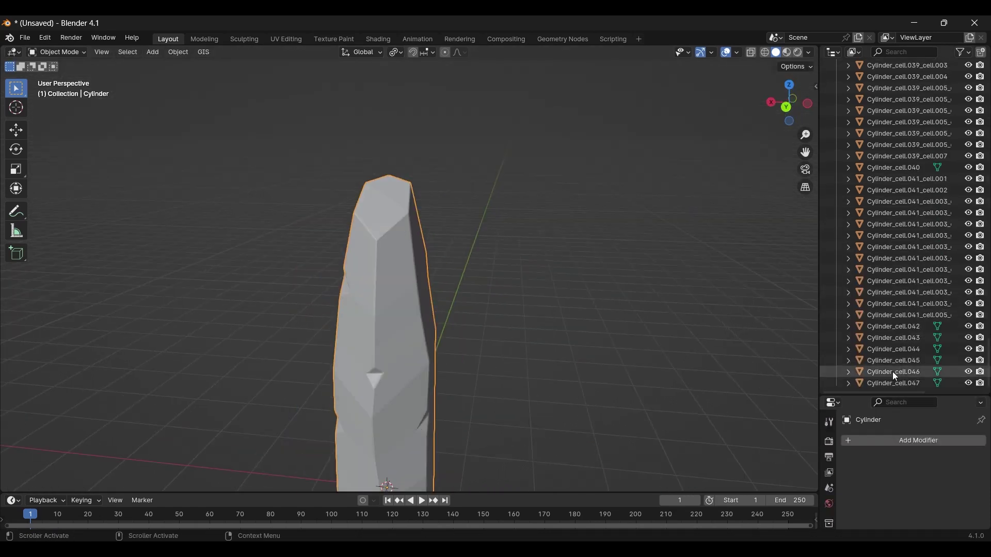
{"action": "left_click", "coordinate": [893, 383]}
{"action": "scroll", "coordinate": [890, 310], "scroll_direction": "up", "scroll_amount": 15}
{"action": "left_click", "coordinate": [885, 100], "text": "shift"}
{"action": "left_click", "coordinate": [880, 89], "text": "ctrl"}
{"action": "scroll", "coordinate": [445, 312], "scroll_direction": "down", "scroll_amount": 2}
{"action": "key", "text": "ctrl+j"}
Step: Undo the last three operations
{"action": "key", "text": "ctrl+z"}
{"action": "key", "text": "ctrl+z"}
{"action": "key", "text": "ctrl+z"}
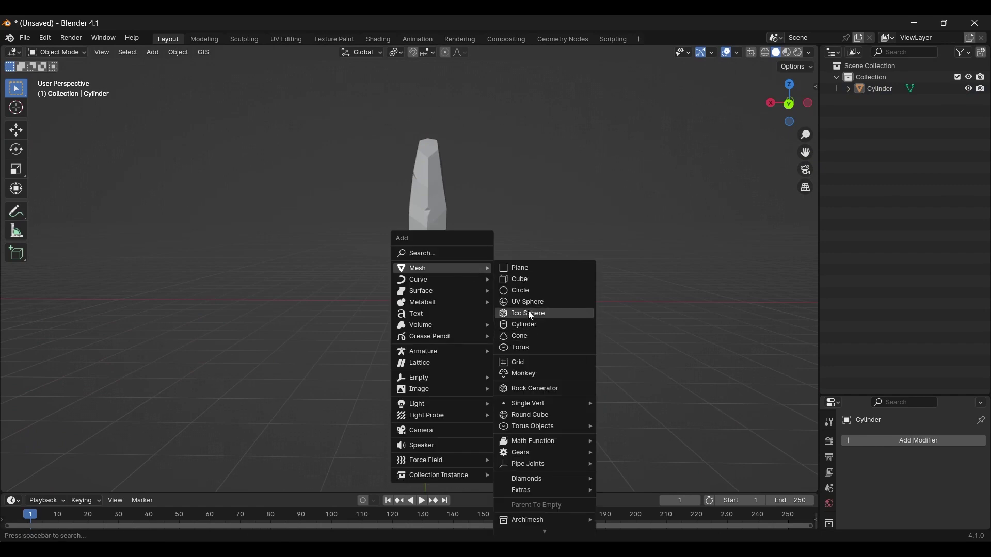
Step: Add an ico sphere and move it about 5.8 m along negative X, beside the crystal
{"action": "left_click", "coordinate": [528, 311]}
{"action": "key", "text": "g"}
{"action": "key", "text": "z"}
{"action": "key", "text": "x"}
{"action": "left_click", "coordinate": [694, 296]}
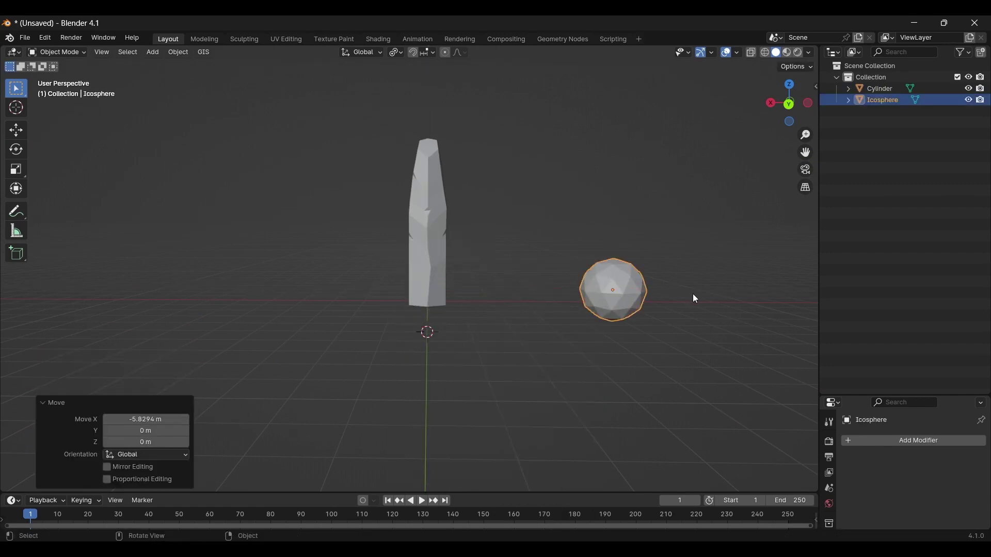
Step: Scale the ico sphere down and shift it about 0.94 m further along negative X
{"action": "middle_click_drag", "start_coordinate": [695, 299], "coordinate": [655, 319]}
{"action": "key", "text": "s"}
{"action": "left_click", "coordinate": [518, 310]}
{"action": "key", "text": "s"}
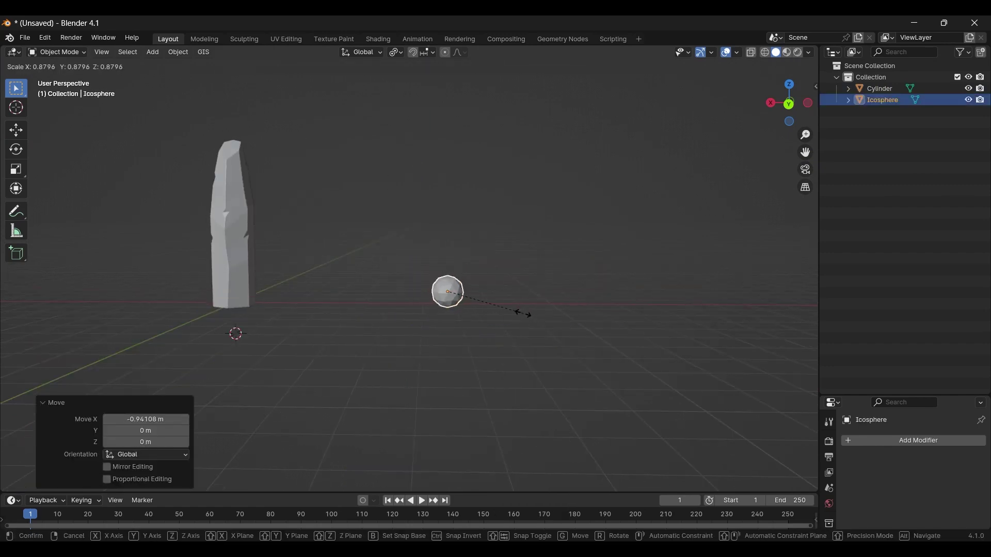
Step: Switch to the Geometry Nodes workspace, enlarge the 3D viewport and create a new node group for the ico sphere
{"action": "left_click", "coordinate": [559, 40]}
{"action": "left_click_drag", "start_coordinate": [456, 269], "coordinate": [450, 293]}
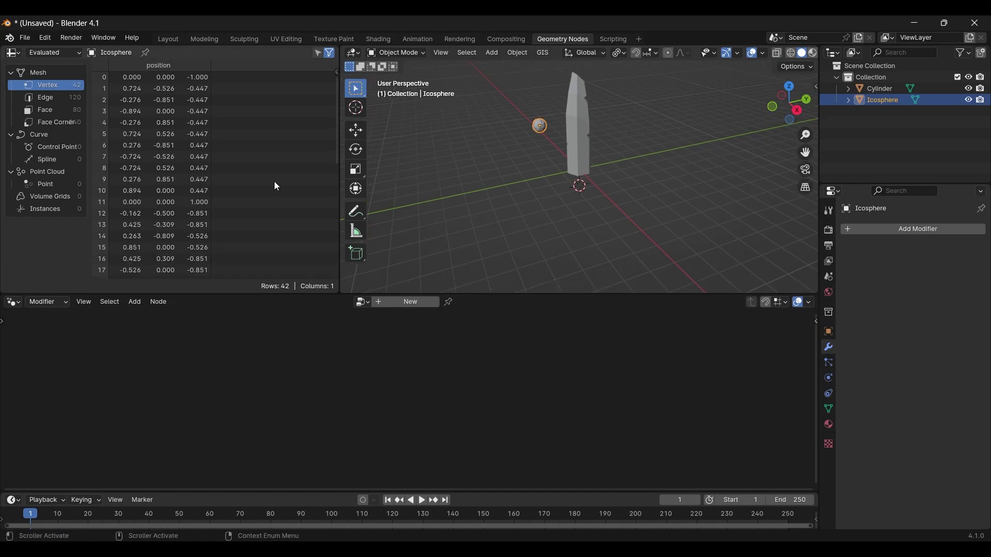
{"action": "left_click_drag", "start_coordinate": [339, 178], "coordinate": [65, 178]}
{"action": "middle_click_drag", "start_coordinate": [410, 182], "coordinate": [653, 218]}
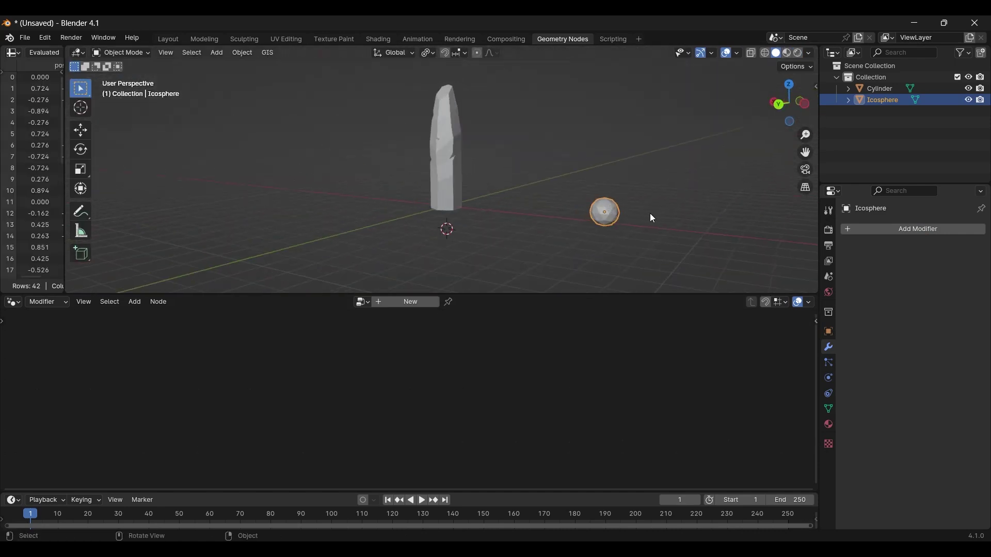
{"action": "left_click", "coordinate": [393, 305]}
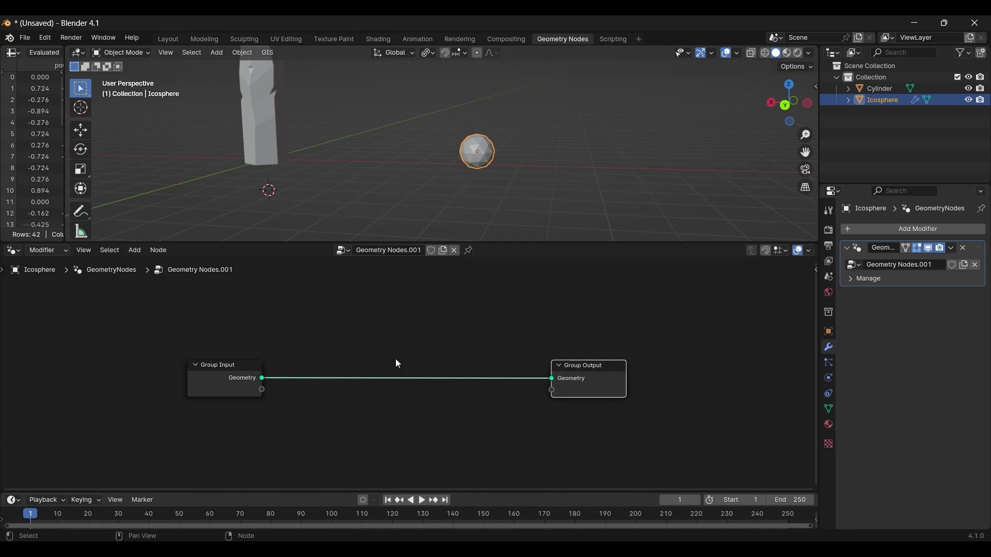
Step: Insert a Distribute Points on Faces node between Group Input and Group Output, closer to the input
{"action": "key", "text": "shift+a"}
{"action": "type", "text": "dis"}
{"action": "key", "text": "Return"}
{"action": "left_click", "coordinate": [440, 327]}
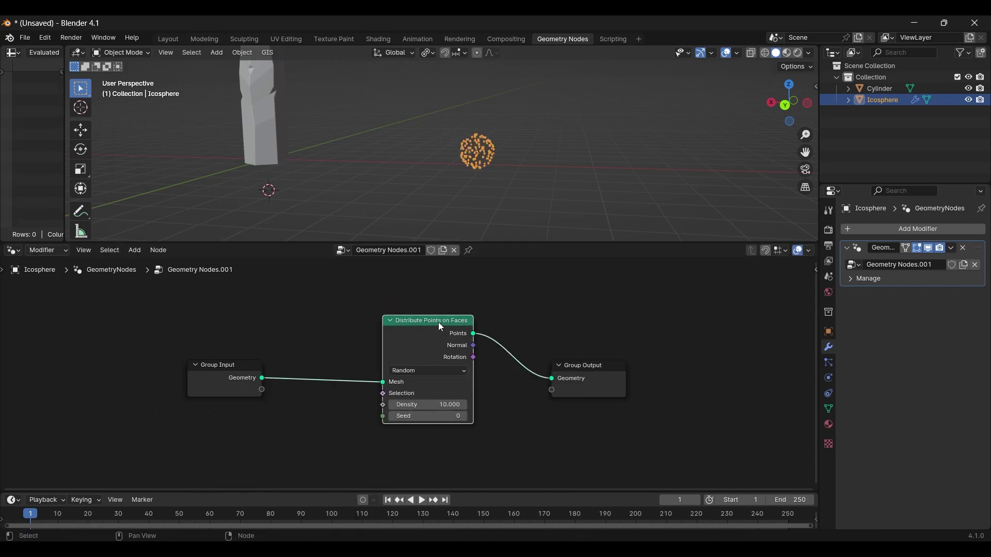
{"action": "left_click_drag", "start_coordinate": [438, 323], "coordinate": [366, 329]}
Step: Insert an Instance on Points node between Distribute Points on Faces and Group Output
{"action": "left_click", "coordinate": [448, 294]}
{"action": "key", "text": "shift+a"}
{"action": "left_click", "coordinate": [468, 290]}
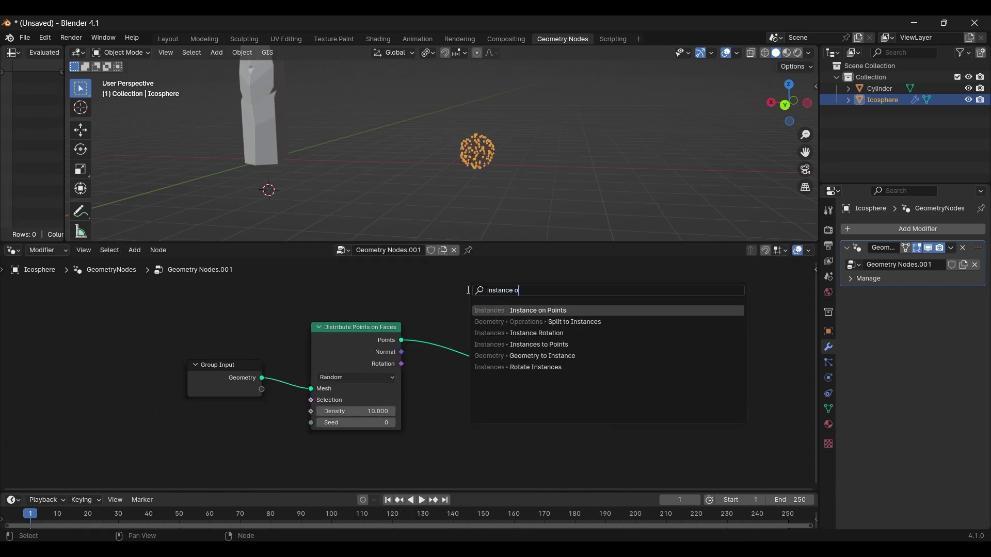
{"action": "type", "text": "instance on"}
{"action": "key", "text": "Return"}
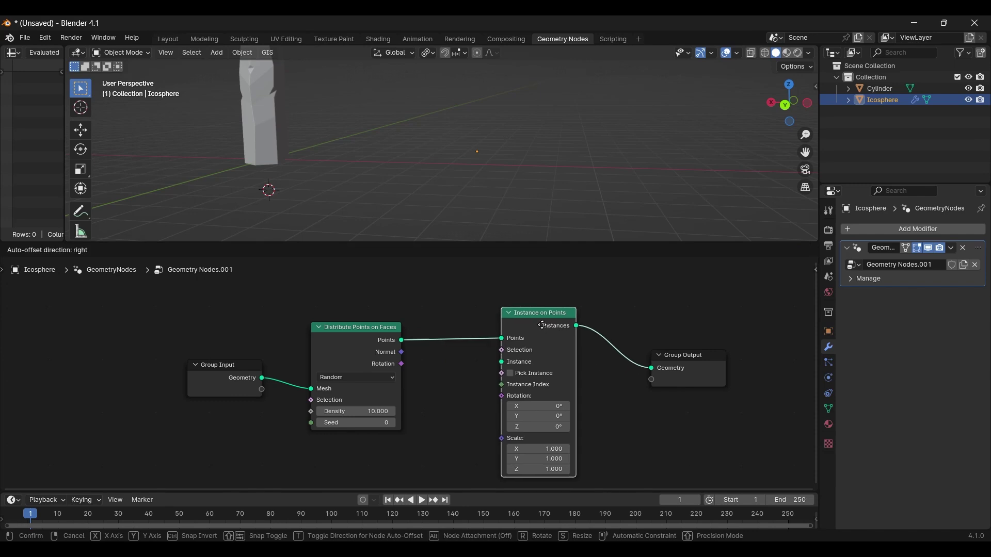
{"action": "left_click", "coordinate": [565, 317]}
{"action": "scroll", "coordinate": [508, 218], "scroll_direction": "down", "scroll_amount": 1}
Step: Bring the Cylinder into the node graph as an Object Info node and connect its Geometry to the Instance input of Instance on Points
{"action": "left_click", "coordinate": [879, 88]}
{"action": "left_click", "coordinate": [884, 100]}
{"action": "left_click", "coordinate": [879, 88]}
{"action": "left_click", "coordinate": [878, 100]}
{"action": "left_click_drag", "start_coordinate": [878, 89], "coordinate": [735, 201]}
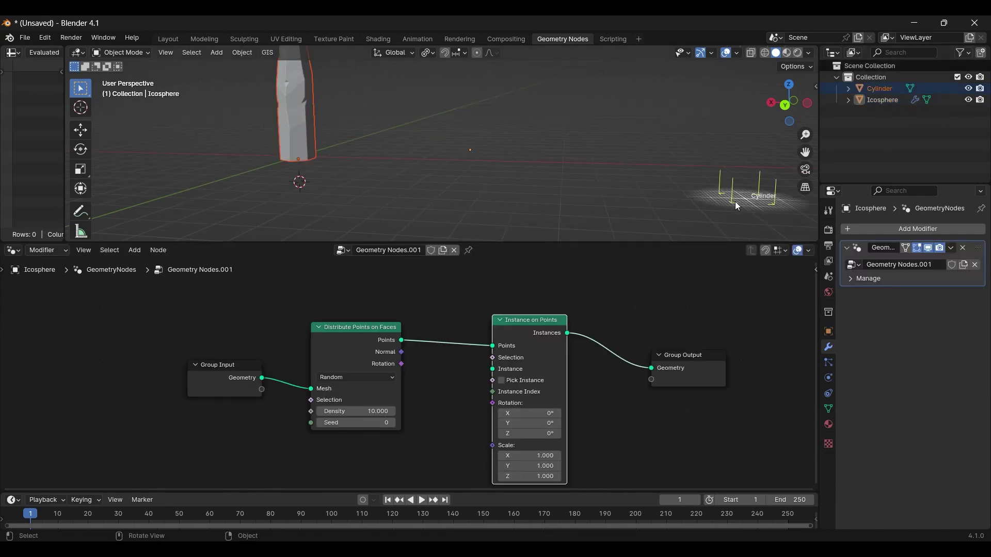
{"action": "middle_click_drag", "start_coordinate": [363, 438], "coordinate": [369, 362]}
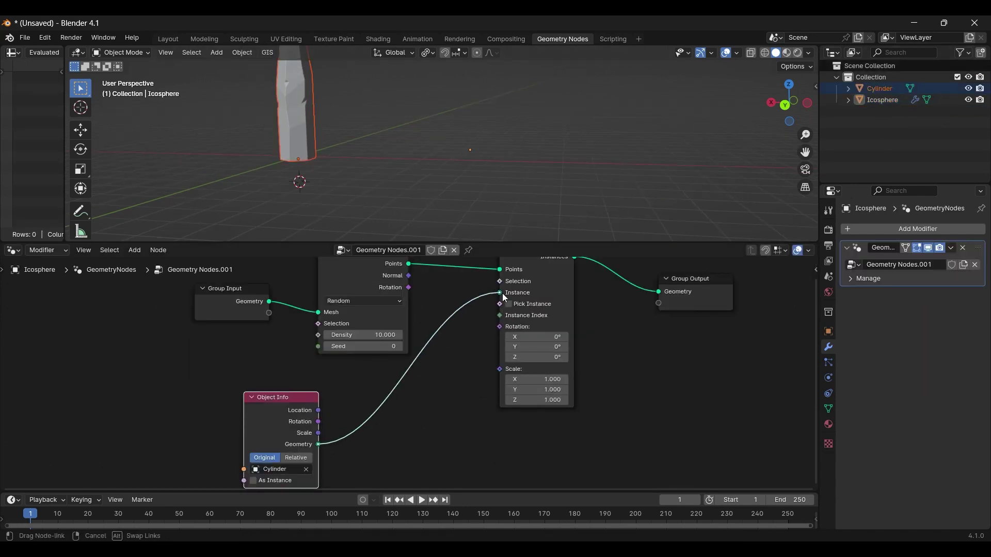
{"action": "left_click_drag", "start_coordinate": [503, 293], "coordinate": [503, 293]}
{"action": "scroll", "coordinate": [464, 129], "scroll_direction": "up", "scroll_amount": 1}
{"action": "scroll", "coordinate": [465, 129], "scroll_direction": "down", "scroll_amount": 1}
{"action": "middle_click_drag", "start_coordinate": [469, 126], "coordinate": [445, 174], "text": "shift"}
{"action": "scroll", "coordinate": [444, 174], "scroll_direction": "up", "scroll_amount": 5}
{"action": "scroll", "coordinate": [445, 175], "scroll_direction": "down", "scroll_amount": 4}
{"action": "left_click_drag", "start_coordinate": [289, 408], "coordinate": [267, 412]}
Step: Link the distributed points' Rotation to the Rotation of Instance on Points and switch the distribution method to Poisson Disk
{"action": "left_click", "coordinate": [424, 295]}
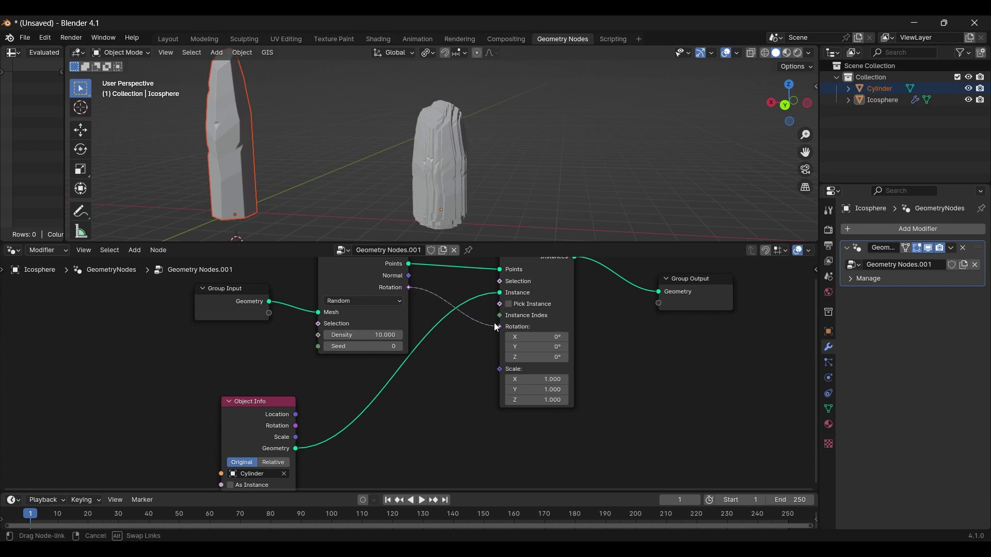
{"action": "left_click_drag", "start_coordinate": [495, 327], "coordinate": [499, 327]}
{"action": "middle_click_drag", "start_coordinate": [449, 186], "coordinate": [513, 158]}
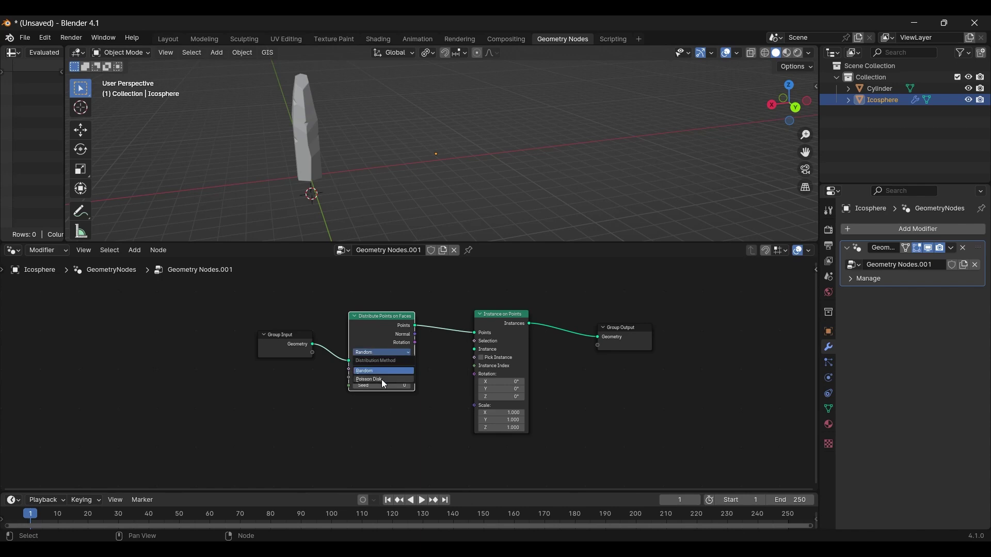
{"action": "left_click", "coordinate": [382, 380]}
{"action": "left_click_drag", "start_coordinate": [510, 324], "coordinate": [514, 329]}
{"action": "left_click", "coordinate": [515, 328]}
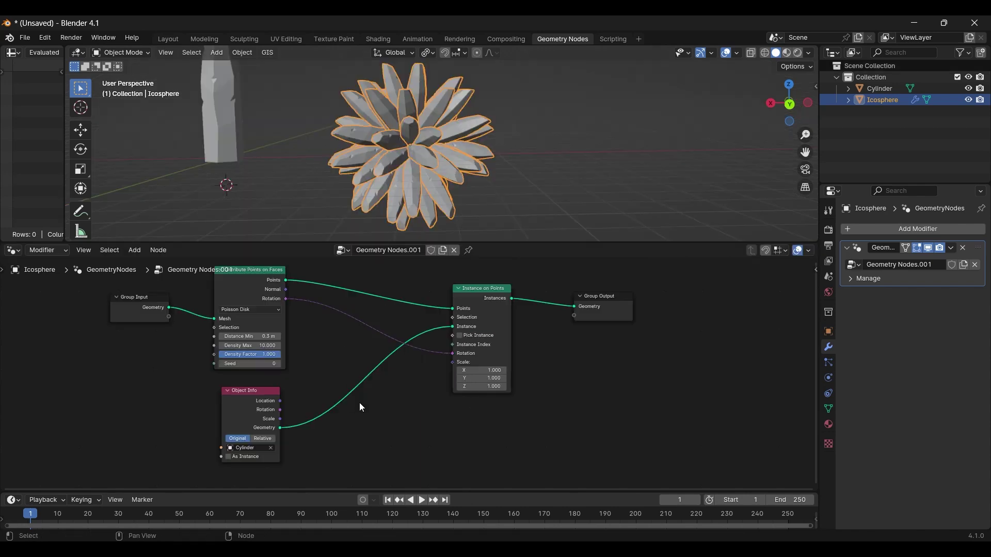
Step: Add a Random Value node and connect its Value to the Scale of Instance on Points
{"action": "key", "text": "shift+a"}
{"action": "type", "text": "ran"}
{"action": "key", "text": "Return"}
{"action": "left_click", "coordinate": [411, 421]}
{"action": "left_click_drag", "start_coordinate": [409, 424], "coordinate": [453, 363]}
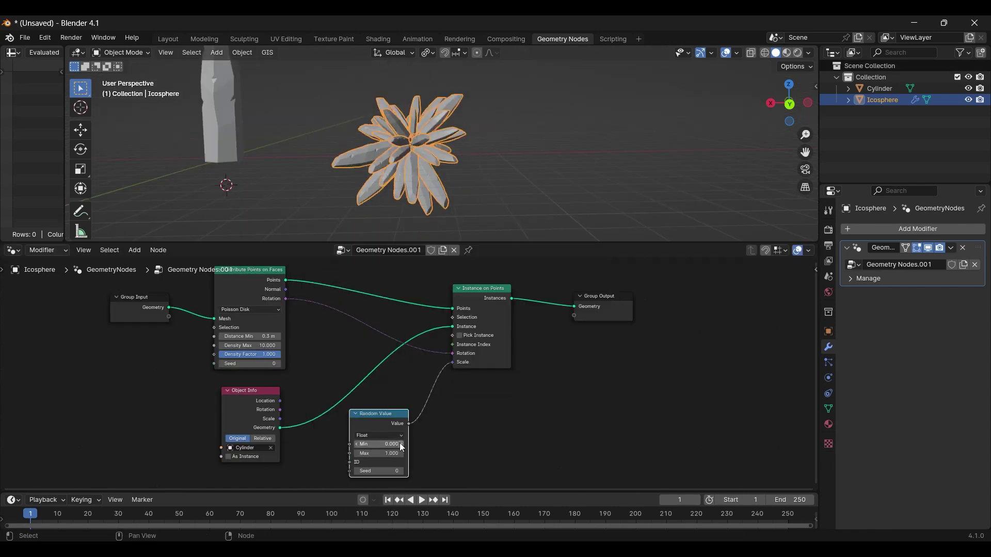
Step: Adjust the minimum distance of the Poisson Disk distribution and the maximum of the Random Value node
{"action": "scroll", "coordinate": [467, 112], "scroll_direction": "up", "scroll_amount": 5}
{"action": "middle_click_drag", "start_coordinate": [467, 113], "coordinate": [356, 122]}
{"action": "left_click", "coordinate": [278, 336]}
{"action": "left_click", "coordinate": [401, 454]}
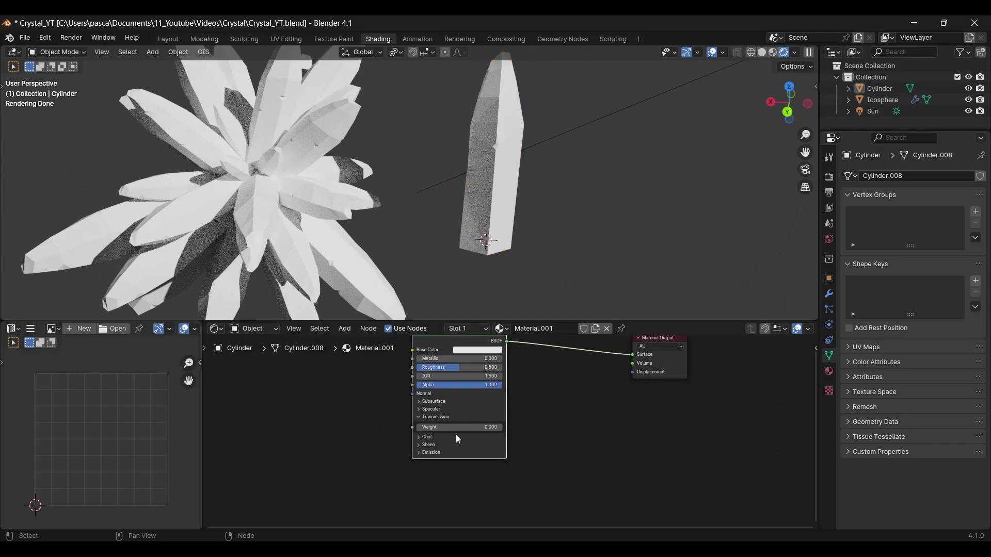
Step: Set the Principled BSDF's Transmission Weight to 1.000 on the crystal material
{"action": "scroll", "coordinate": [456, 435], "scroll_direction": "up", "scroll_amount": 1}
{"action": "left_click_drag", "start_coordinate": [444, 427], "coordinate": [501, 428]}
{"action": "middle_click_drag", "start_coordinate": [382, 165], "coordinate": [301, 213]}
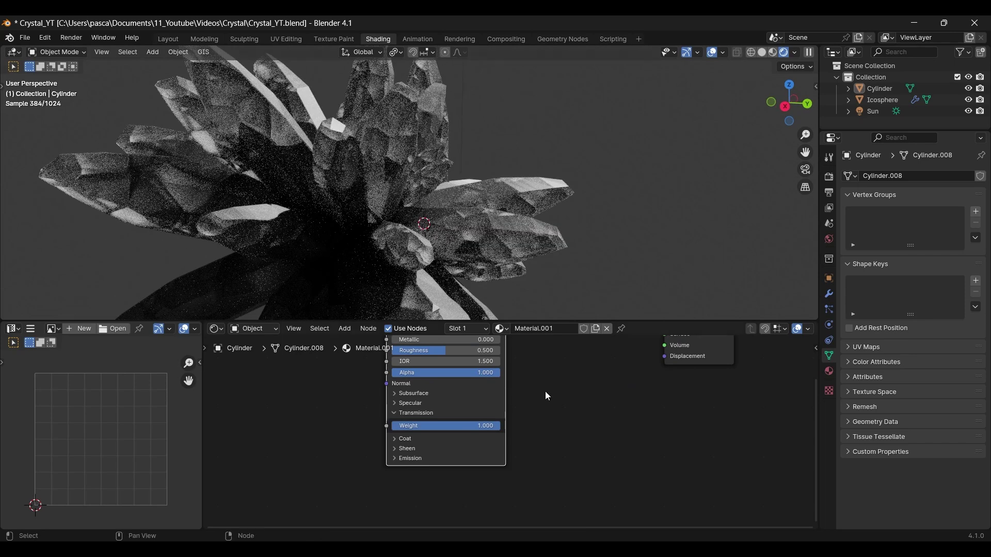
Step: Give the Principled BSDF a light blue Base Color and turn the world background color black
{"action": "middle_click_drag", "start_coordinate": [558, 379], "coordinate": [562, 448]}
{"action": "left_click", "coordinate": [472, 397]}
{"action": "left_click_drag", "start_coordinate": [484, 287], "coordinate": [493, 265]}
{"action": "left_click", "coordinate": [656, 435]}
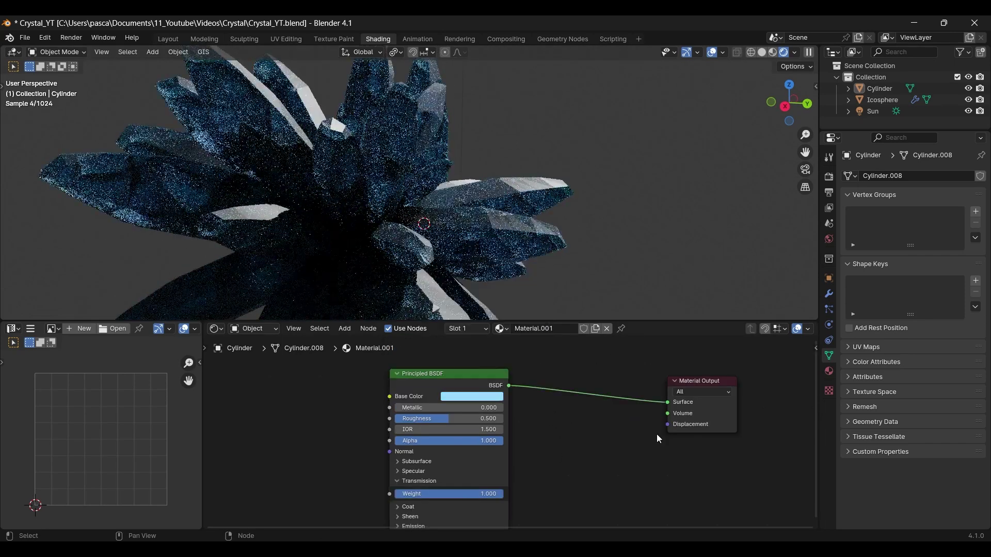
{"action": "left_click", "coordinate": [829, 239]}
{"action": "left_click", "coordinate": [934, 247]}
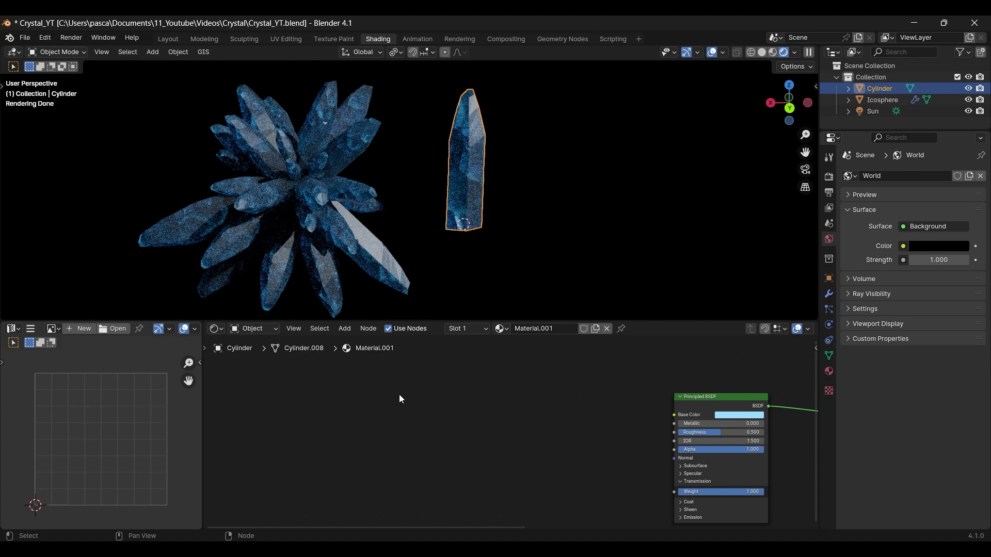
Step: Add a Bevel node to the crystal material and place a duplicate of it above the original
{"action": "key", "text": "shift+a"}
{"action": "left_click", "coordinate": [398, 396]}
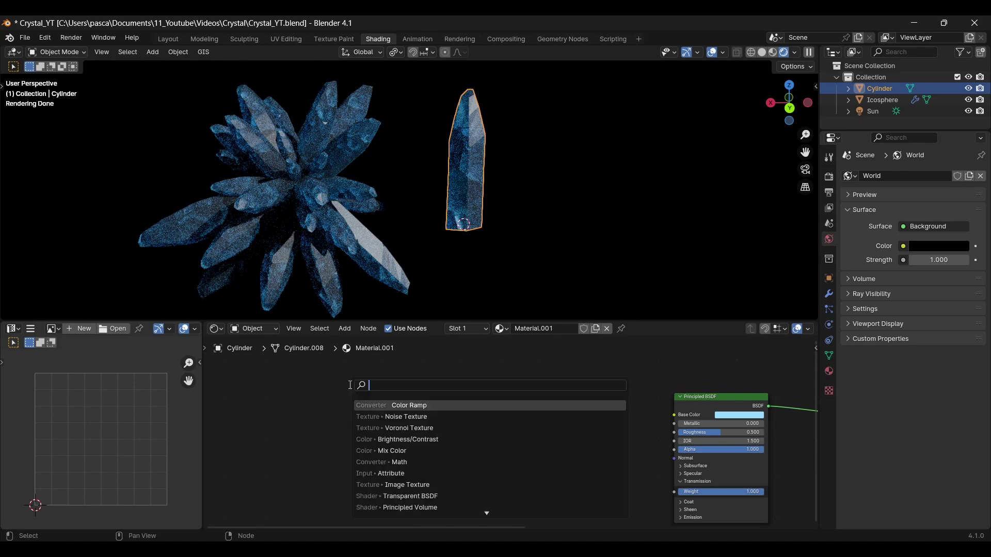
{"action": "type", "text": "bevel"}
{"action": "key", "text": "Return"}
{"action": "left_click", "coordinate": [360, 433]}
{"action": "key", "text": "shift+d"}
{"action": "left_click", "coordinate": [377, 374]}
Step: Add a Noise Texture and a Color Ramp node ahead of the two Bevel nodes
{"action": "key", "text": "shift+a"}
{"action": "type", "text": "noise"}
{"action": "key", "text": "Return"}
{"action": "left_click", "coordinate": [195, 369]}
{"action": "key", "text": "shift+a"}
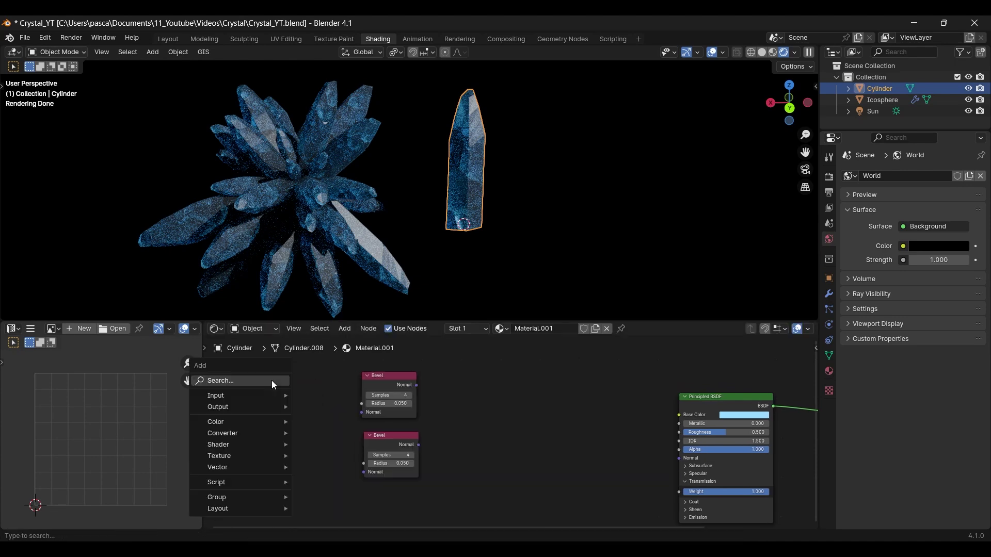
{"action": "type", "text": "color ramp"}
{"action": "key", "text": "Return"}
{"action": "left_click", "coordinate": [265, 390]}
Step: Rearrange the Bevel nodes and combine their normals in a Mix Color node set to Difference
{"action": "left_click_drag", "start_coordinate": [394, 437], "coordinate": [426, 435]}
{"action": "left_click_drag", "start_coordinate": [389, 376], "coordinate": [475, 454]}
{"action": "key", "text": "shift+a"}
{"action": "type", "text": "mix"}
{"action": "key", "text": "Down"}
{"action": "key", "text": "Return"}
{"action": "left_click", "coordinate": [504, 388]}
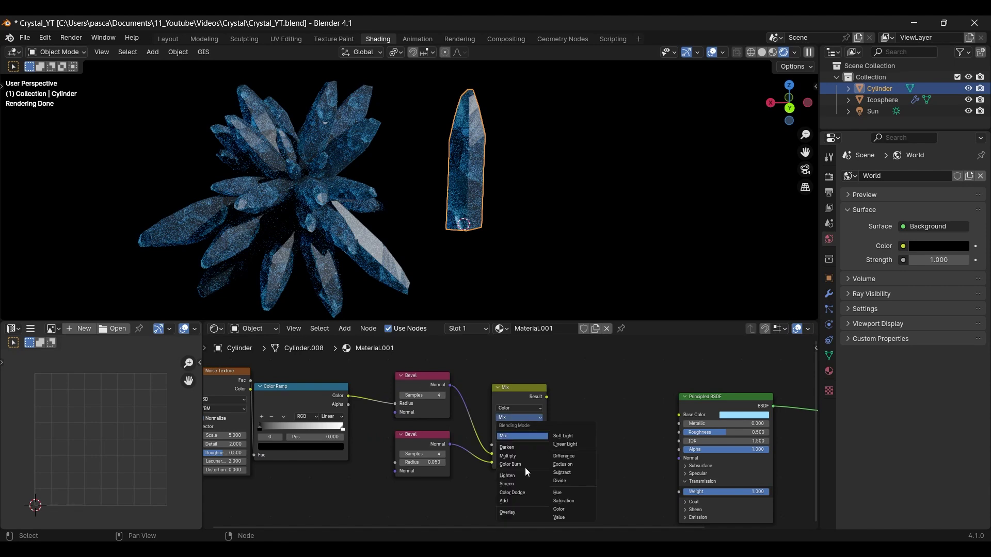
{"action": "left_click", "coordinate": [563, 457]}
Step: Add a Separate Color node after the Difference node and set its mode to HSV
{"action": "key", "text": "shift+a"}
{"action": "left_click", "coordinate": [596, 370]}
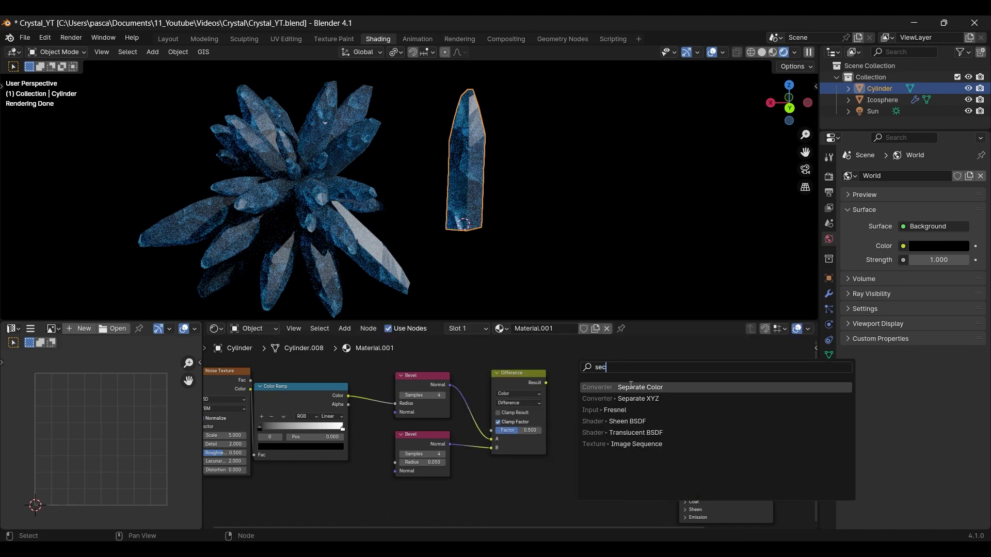
{"action": "key", "text": "Return"}
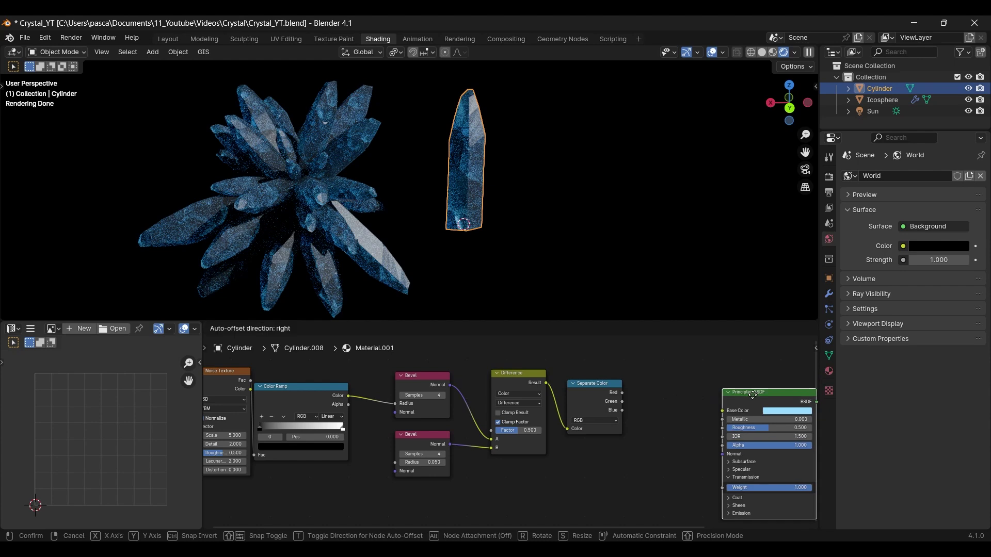
{"action": "left_click", "coordinate": [601, 422]}
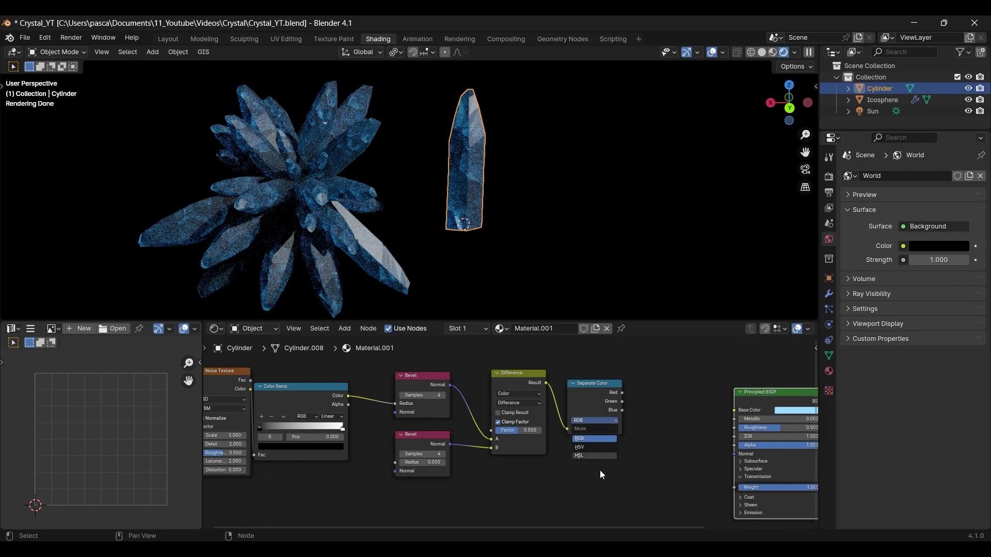
{"action": "left_click_drag", "start_coordinate": [597, 385], "coordinate": [595, 381]}
{"action": "left_click", "coordinate": [665, 393]}
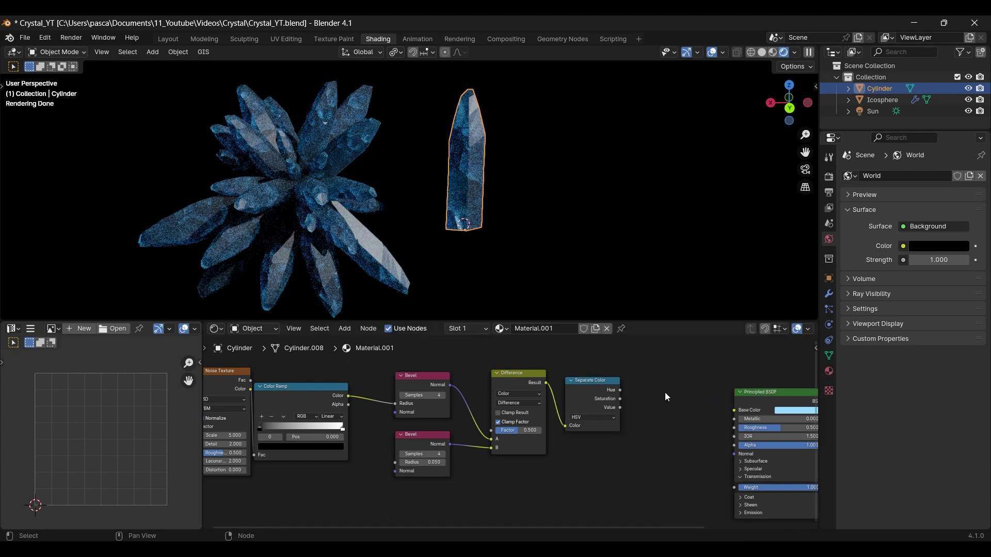
Step: Preview the Separate Color node's Hue output on the crystals and move the Color Ramp's white stop to 0.331
{"action": "middle_click_drag", "start_coordinate": [723, 393], "coordinate": [565, 365]}
{"action": "left_click_drag", "start_coordinate": [624, 365], "coordinate": [723, 370]}
{"action": "left_click", "coordinate": [604, 376]}
{"action": "middle_click_drag", "start_coordinate": [549, 375], "coordinate": [545, 424]}
{"action": "scroll", "coordinate": [545, 424], "scroll_direction": "down", "scroll_amount": 1}
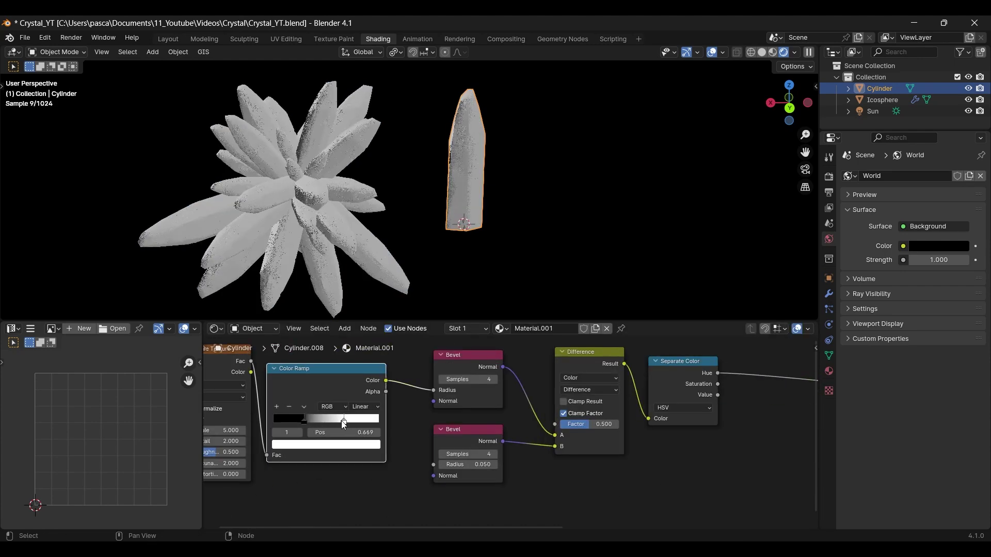
{"action": "left_click", "coordinate": [324, 446]}
Step: Set the lower Bevel's Radius to 0.000 and the Difference node's Factor to 1.000
{"action": "left_click", "coordinate": [468, 465]}
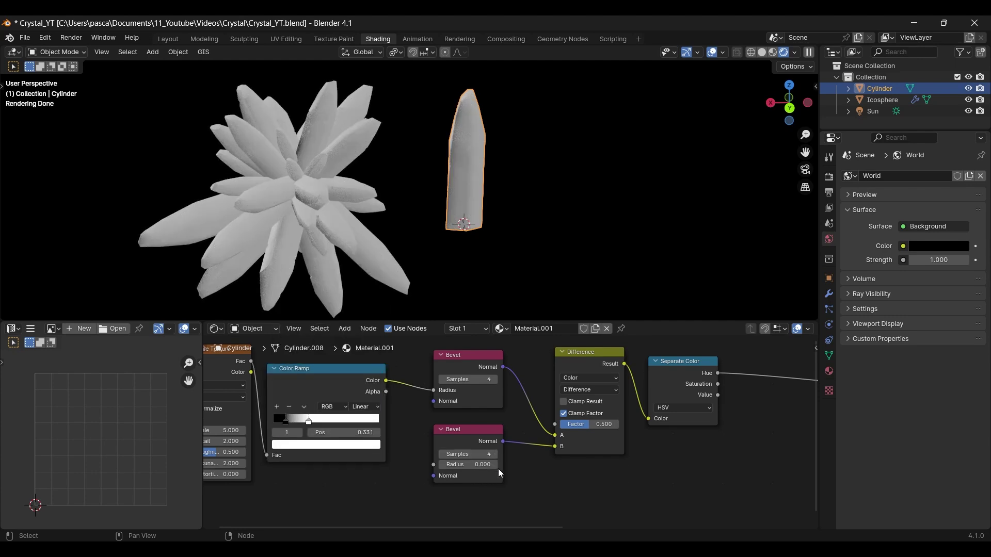
{"action": "left_click_drag", "start_coordinate": [589, 424], "coordinate": [621, 424]}
Step: Set the Noise Texture's Scale to 21.900 and tighten the Color Ramp, with its black stop at 0.056
{"action": "scroll", "coordinate": [274, 454], "scroll_direction": "up", "scroll_amount": 1}
{"action": "middle_click_drag", "start_coordinate": [274, 454], "coordinate": [402, 480]}
{"action": "left_click_drag", "start_coordinate": [336, 455], "coordinate": [405, 444]}
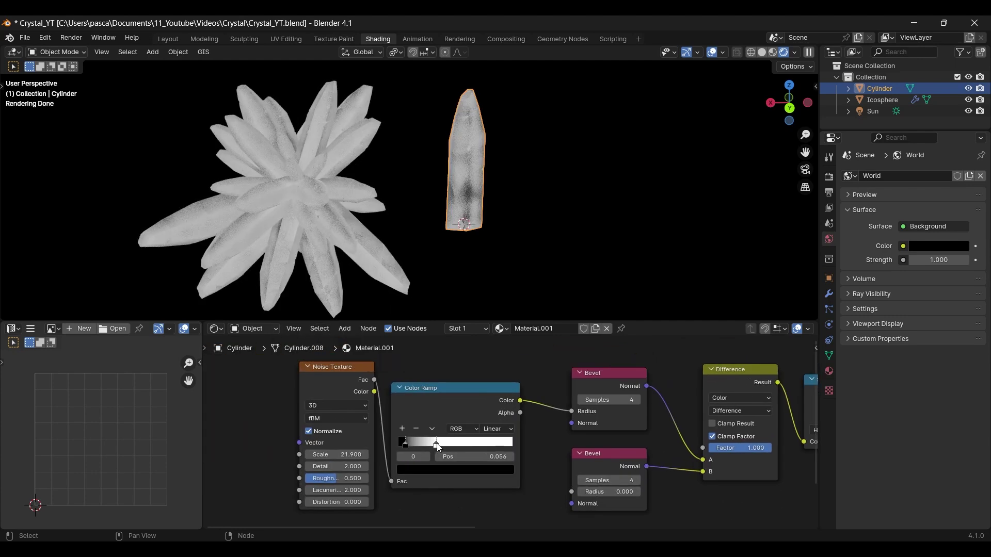
{"action": "left_click", "coordinate": [455, 470]}
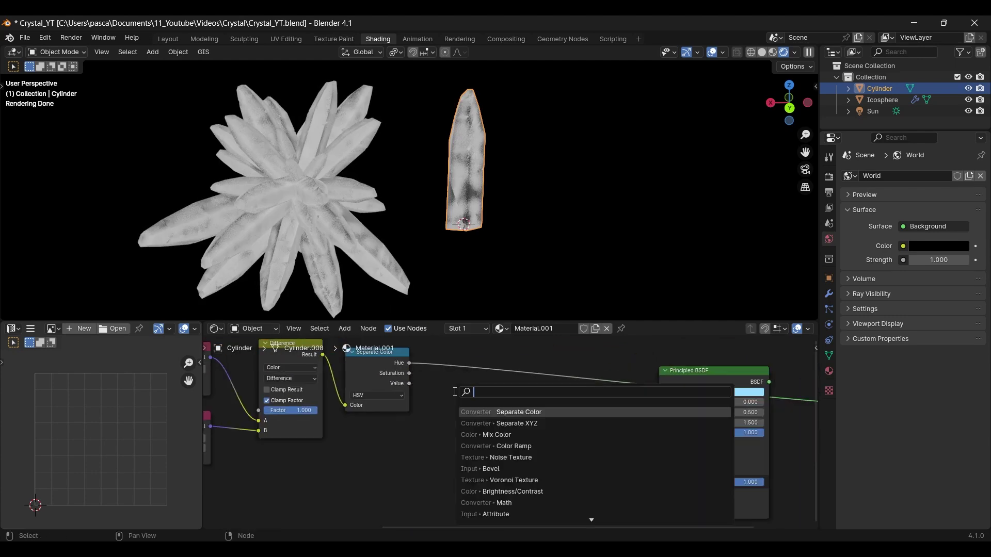
Step: Route Separate Color's Value through a new, adjusted Color Ramp into the Principled BSDF's Roughness and output the Principled shader again
{"action": "type", "text": "ramp"}
{"action": "key", "text": "Return"}
{"action": "left_click", "coordinate": [455, 393]}
{"action": "left_click_drag", "start_coordinate": [564, 407], "coordinate": [658, 413]}
{"action": "left_click_drag", "start_coordinate": [501, 396], "coordinate": [537, 394]}
{"action": "left_click_drag", "start_coordinate": [496, 444], "coordinate": [515, 445]}
{"action": "left_click", "coordinate": [694, 372], "text": "ctrl+shift"}
Step: Duplicate the roughness Color Ramp with its input link and connect the copy to the Principled BSDF's Transmission Weight
{"action": "left_click_drag", "start_coordinate": [544, 415], "coordinate": [542, 397]}
{"action": "key", "text": "ctrl+shift+d"}
{"action": "left_click", "coordinate": [538, 396]}
{"action": "left_click_drag", "start_coordinate": [602, 389], "coordinate": [659, 384]}
Step: Shift the transmission Color Ramp's stops toward its start and brighten its black stop
{"action": "scroll", "coordinate": [562, 439], "scroll_direction": "up", "scroll_amount": 5}
{"action": "left_click_drag", "start_coordinate": [493, 419], "coordinate": [484, 419]}
{"action": "left_click_drag", "start_coordinate": [617, 420], "coordinate": [458, 420]}
{"action": "left_click", "coordinate": [493, 454]}
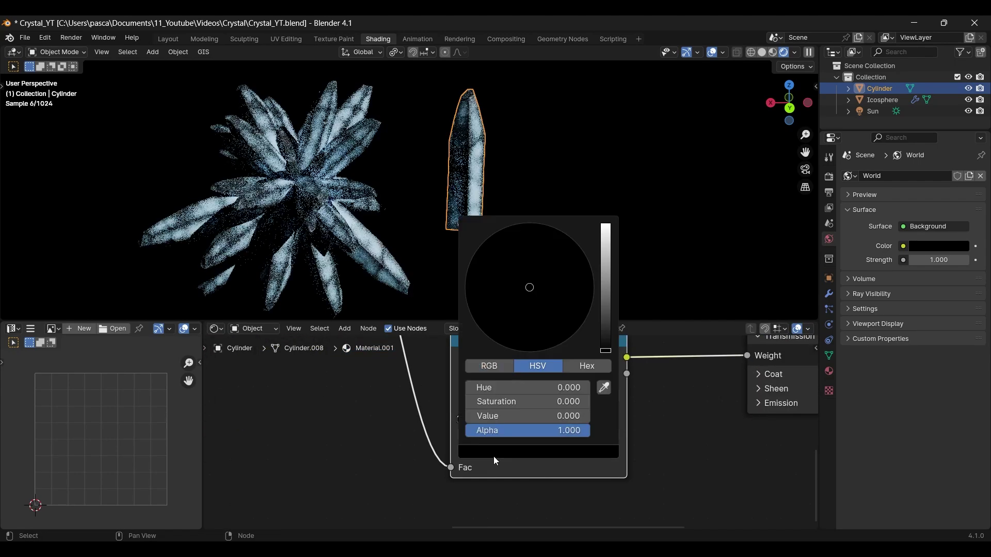
{"action": "left_click_drag", "start_coordinate": [606, 281], "coordinate": [606, 231]}
{"action": "left_click_drag", "start_coordinate": [476, 419], "coordinate": [471, 419]}
Step: Bring the roughness Color Ramp's stops closer together, with the dark stop at 0.681, and lighten that stop to dark grey
{"action": "middle_click_drag", "start_coordinate": [712, 392], "coordinate": [612, 529]}
{"action": "left_click_drag", "start_coordinate": [407, 459], "coordinate": [467, 459]}
{"action": "left_click_drag", "start_coordinate": [533, 459], "coordinate": [509, 459]}
{"action": "left_click", "coordinate": [466, 459]}
{"action": "left_click", "coordinate": [465, 491]}
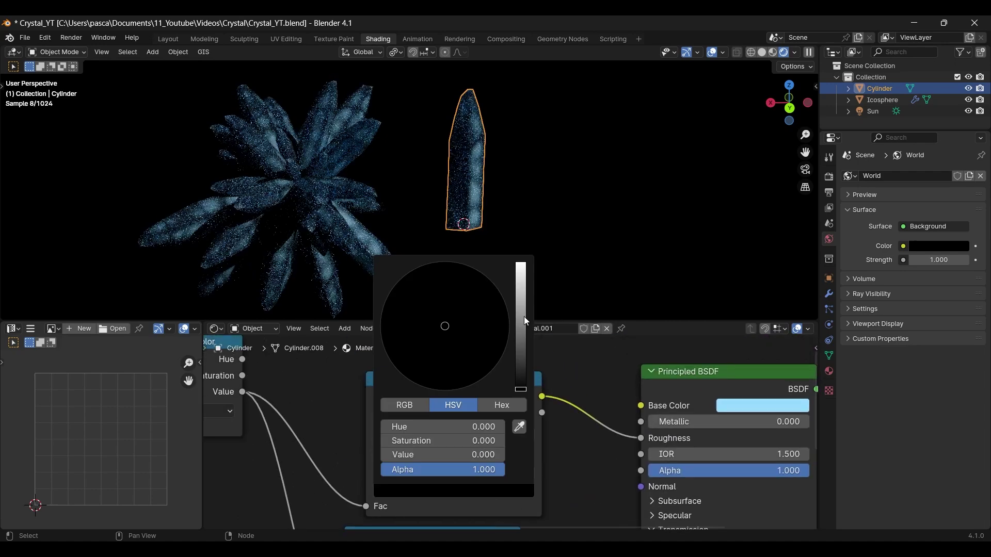
{"action": "left_click_drag", "start_coordinate": [523, 328], "coordinate": [519, 364]}
{"action": "scroll", "coordinate": [525, 197], "scroll_direction": "up", "scroll_amount": 4}
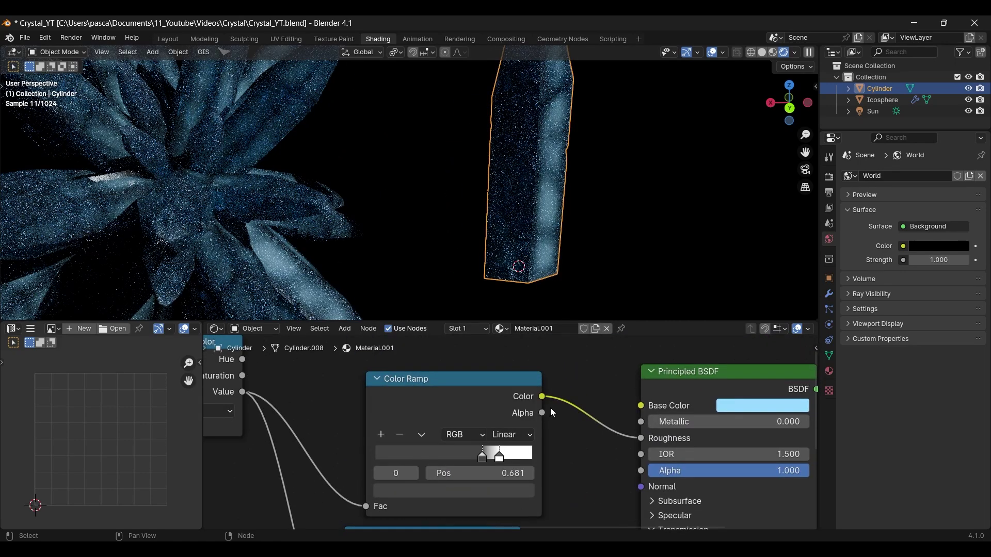
{"action": "scroll", "coordinate": [467, 202], "scroll_direction": "down", "scroll_amount": 5}
{"action": "scroll", "coordinate": [540, 415], "scroll_direction": "down", "scroll_amount": 3}
Step: Move the Material Output farther away from the Principled BSDF and add a Light Path node in the gap
{"action": "left_click", "coordinate": [585, 412]}
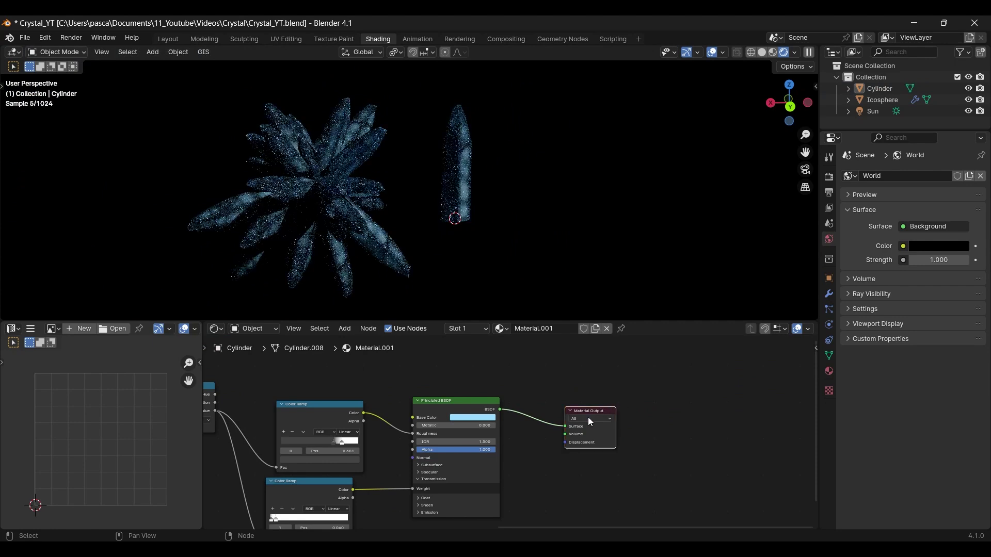
{"action": "key", "text": "g"}
{"action": "left_click", "coordinate": [828, 388]}
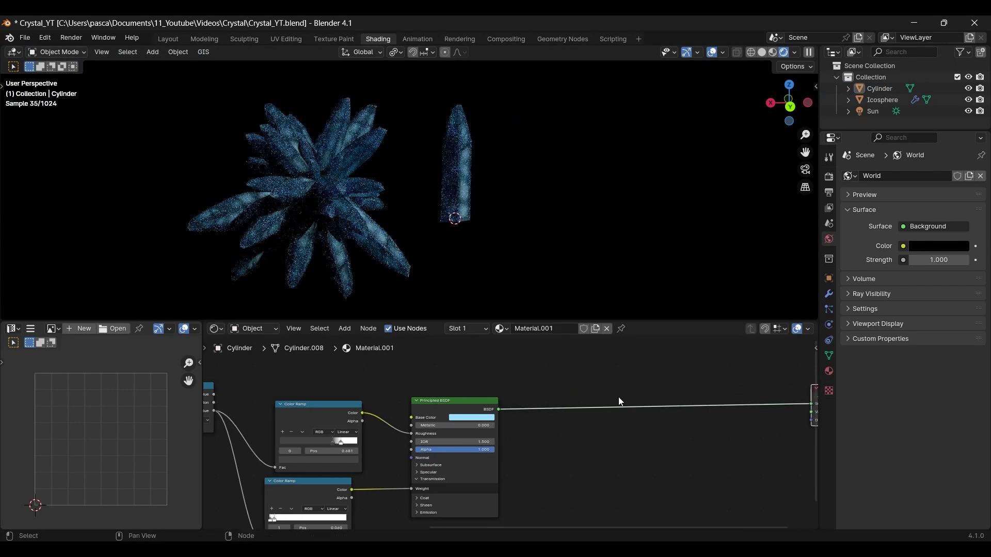
{"action": "key", "text": "shift+a"}
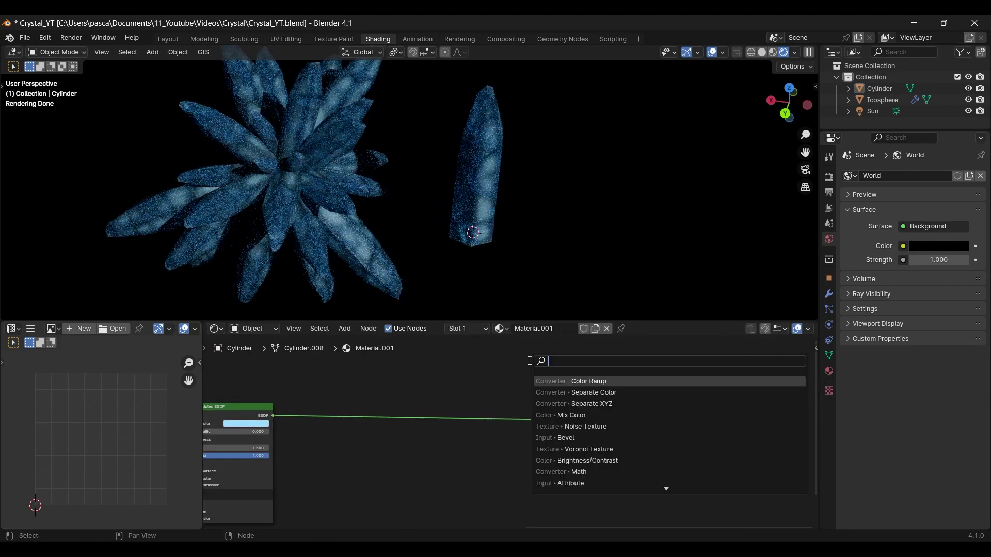
{"action": "type", "text": "lig"}
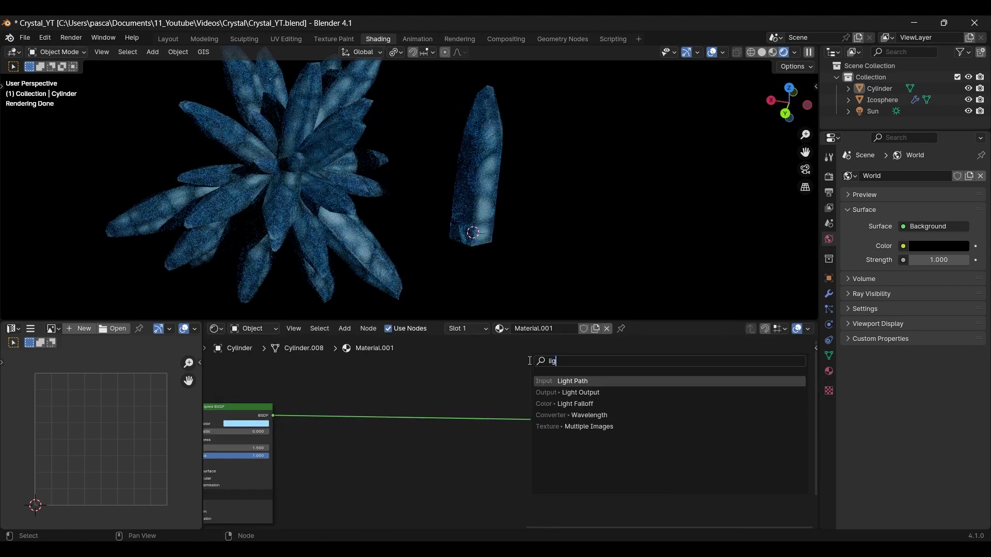
{"action": "key", "text": "Return"}
{"action": "left_click", "coordinate": [510, 364]}
Step: Add a Mix Shader and a Transparent BSDF node near the Material Output
{"action": "key", "text": "shift+a"}
{"action": "type", "text": "mix"}
{"action": "key", "text": "Return"}
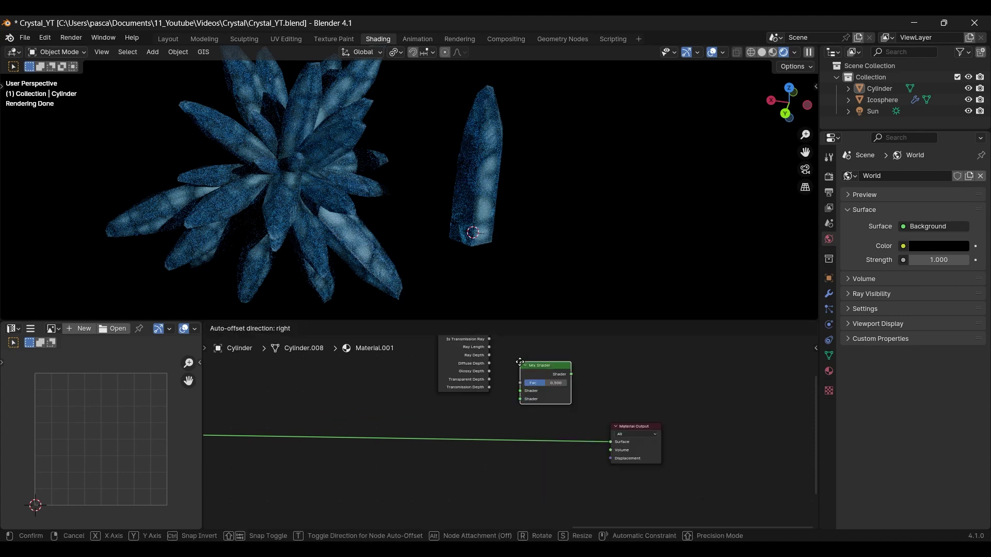
{"action": "left_click", "coordinate": [520, 362]}
{"action": "key", "text": "shift+a"}
{"action": "type", "text": "trans"}
{"action": "key", "text": "Return"}
{"action": "left_click", "coordinate": [487, 487]}
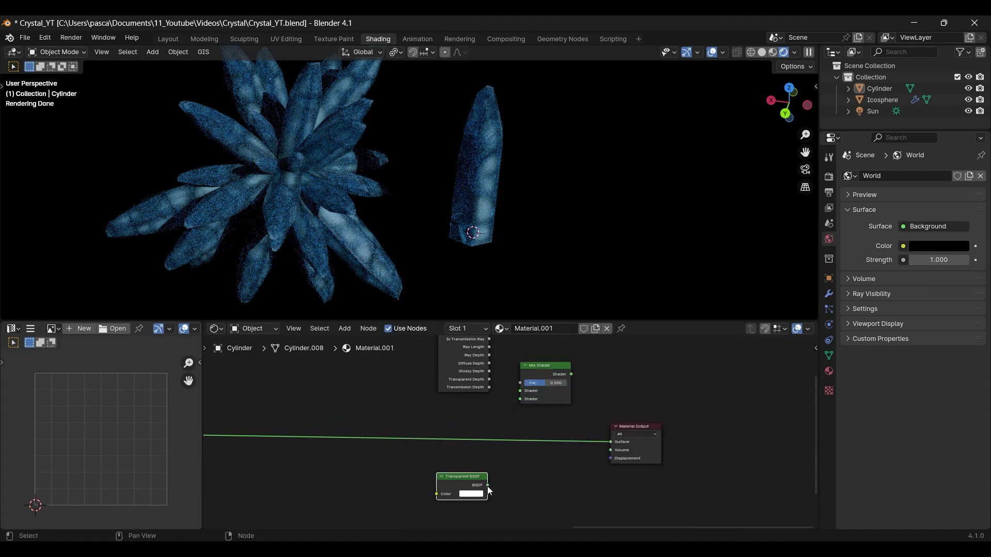
Step: Blend the Principled and Transparent shaders in the Mix Shader, with the Light Path driving its Fac, and feed it into the Material Output
{"action": "middle_click_drag", "start_coordinate": [536, 367], "coordinate": [516, 443]}
{"action": "scroll", "coordinate": [478, 398], "scroll_direction": "up", "scroll_amount": 2}
{"action": "left_click_drag", "start_coordinate": [483, 378], "coordinate": [512, 494]}
{"action": "middle_click_drag", "start_coordinate": [523, 416], "coordinate": [506, 373]}
{"action": "scroll", "coordinate": [507, 373], "scroll_direction": "down", "scroll_amount": 1}
{"action": "left_click_drag", "start_coordinate": [506, 428], "coordinate": [504, 433]}
{"action": "mouse_move", "coordinate": [494, 456]}
{"action": "middle_mouse_down"}
{"action": "mouse_move", "coordinate": [505, 471]}
{"action": "mouse_move", "coordinate": [496, 443]}
{"action": "middle_mouse_up"}
{"action": "left_click_drag", "start_coordinate": [514, 409], "coordinate": [517, 416]}
{"action": "middle_click_drag", "start_coordinate": [490, 382], "coordinate": [456, 351]}
{"action": "left_click_drag", "start_coordinate": [447, 480], "coordinate": [449, 469]}
{"action": "left_click_drag", "start_coordinate": [514, 397], "coordinate": [518, 398]}
{"action": "mouse_move", "coordinate": [430, 461]}
{"action": "left_mouse_down"}
{"action": "mouse_move", "coordinate": [445, 461]}
{"action": "mouse_move", "coordinate": [436, 457]}
{"action": "left_mouse_up"}
{"action": "left_click_drag", "start_coordinate": [562, 417], "coordinate": [592, 436]}
{"action": "middle_click_drag", "start_coordinate": [578, 445], "coordinate": [788, 425]}
{"action": "left_click_drag", "start_coordinate": [703, 417], "coordinate": [719, 417]}
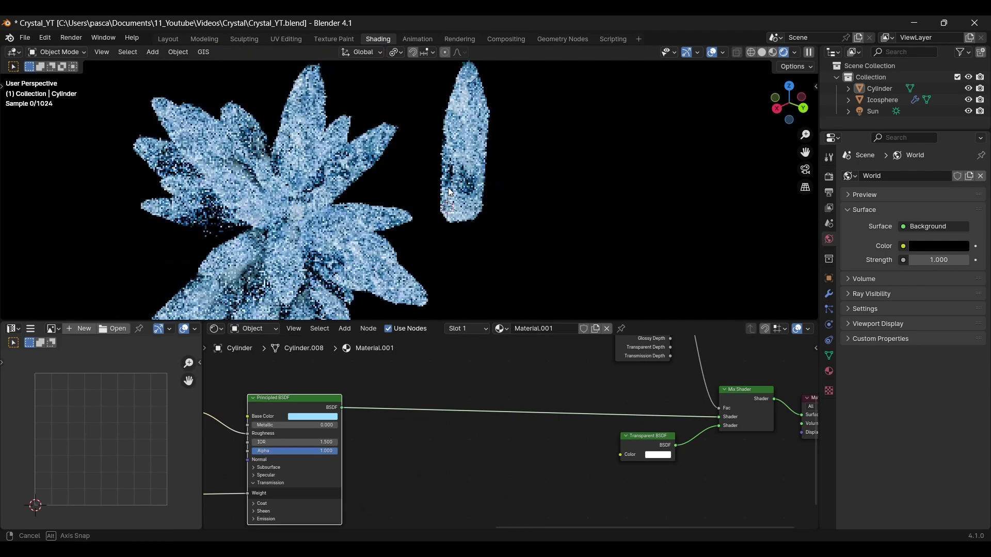
Step: Darken the Transparent BSDF's color to light grey and shift the node slightly away from the Mix Shader
{"action": "middle_click_drag", "start_coordinate": [524, 274], "coordinate": [604, 205]}
{"action": "scroll", "coordinate": [560, 234], "scroll_direction": "down", "scroll_amount": 4}
{"action": "scroll", "coordinate": [513, 163], "scroll_direction": "up", "scroll_amount": 4}
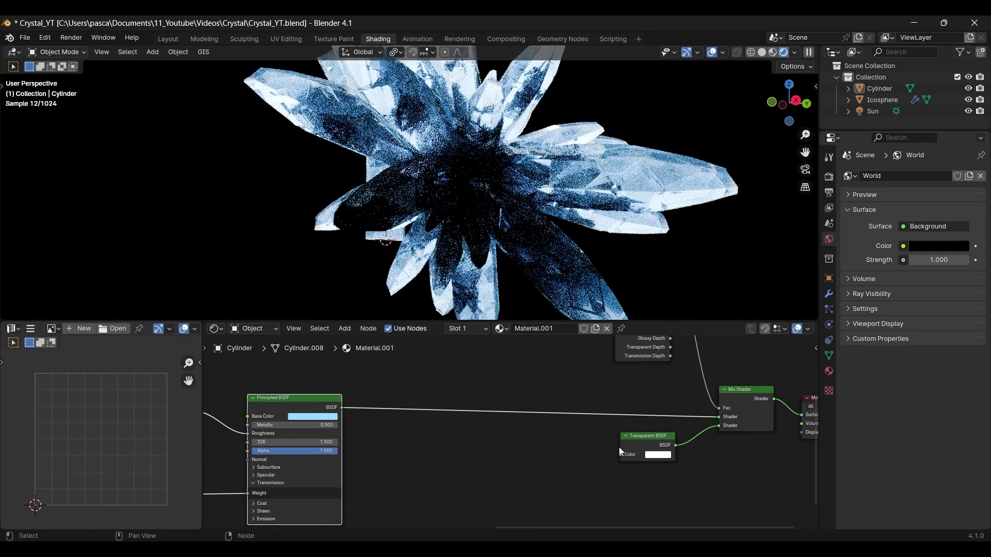
{"action": "left_click_drag", "start_coordinate": [620, 452], "coordinate": [610, 454]}
{"action": "left_click", "coordinate": [649, 457]}
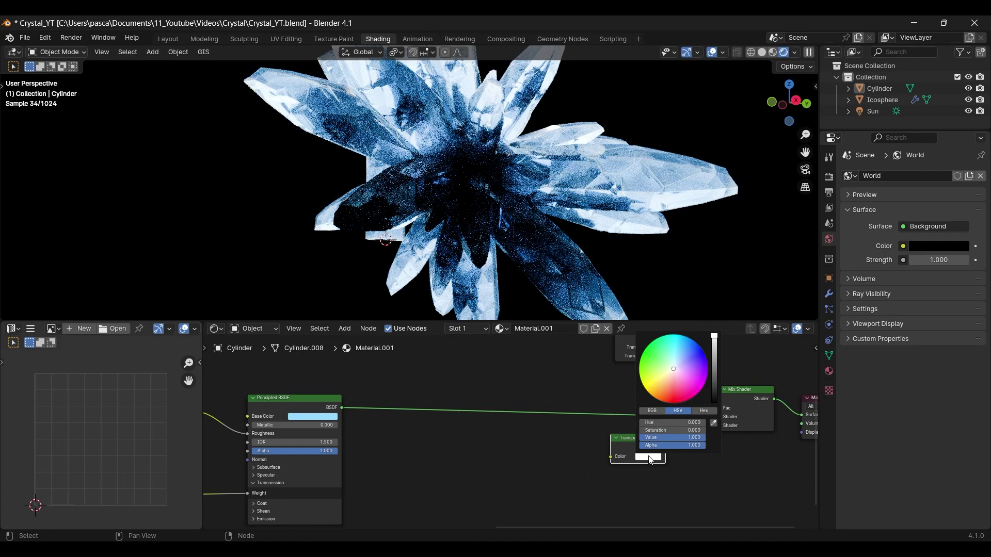
{"action": "left_click_drag", "start_coordinate": [717, 336], "coordinate": [717, 360]}
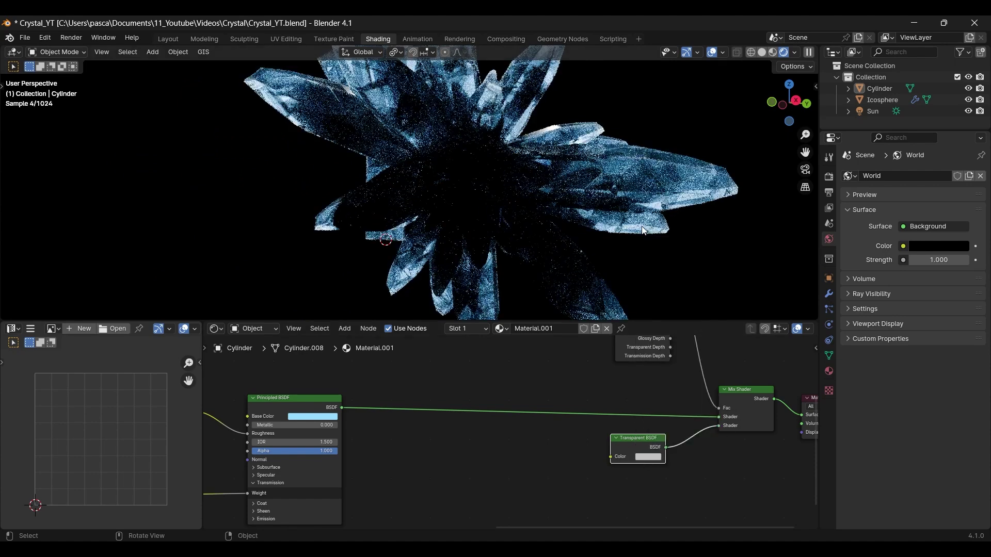
{"action": "middle_click_drag", "start_coordinate": [590, 185], "coordinate": [457, 200]}
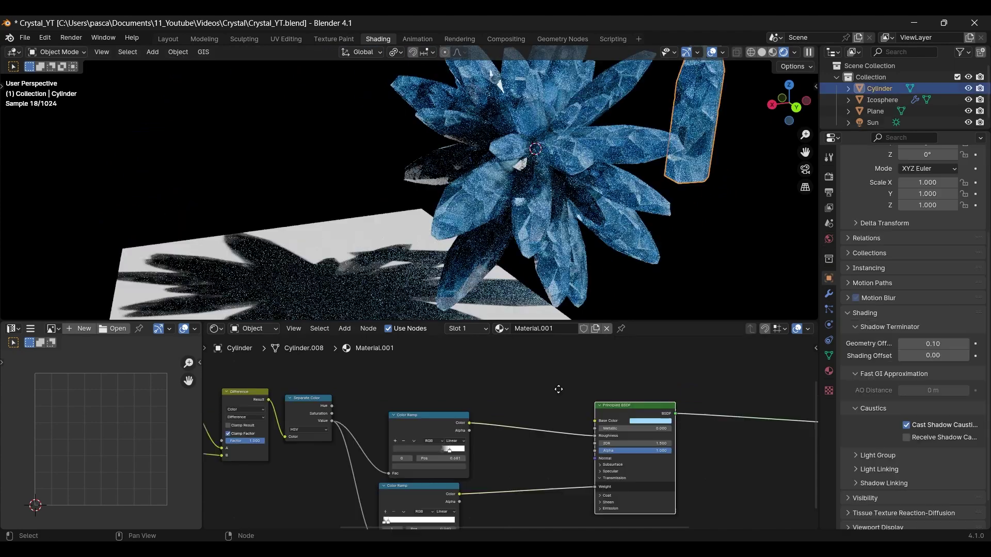
Step: Add a Noise Texture and a Color Ramp above the Principled BSDF, and connect the noise's Fac to the ramp's Fac
{"action": "key", "text": "shift+a"}
{"action": "type", "text": "nois"}
{"action": "key", "text": "Return"}
{"action": "left_click", "coordinate": [350, 371]}
{"action": "key", "text": "shift+a"}
{"action": "type", "text": "color"}
{"action": "key", "text": "Return"}
{"action": "left_click", "coordinate": [440, 385]}
{"action": "left_click_drag", "start_coordinate": [396, 381], "coordinate": [442, 448]}
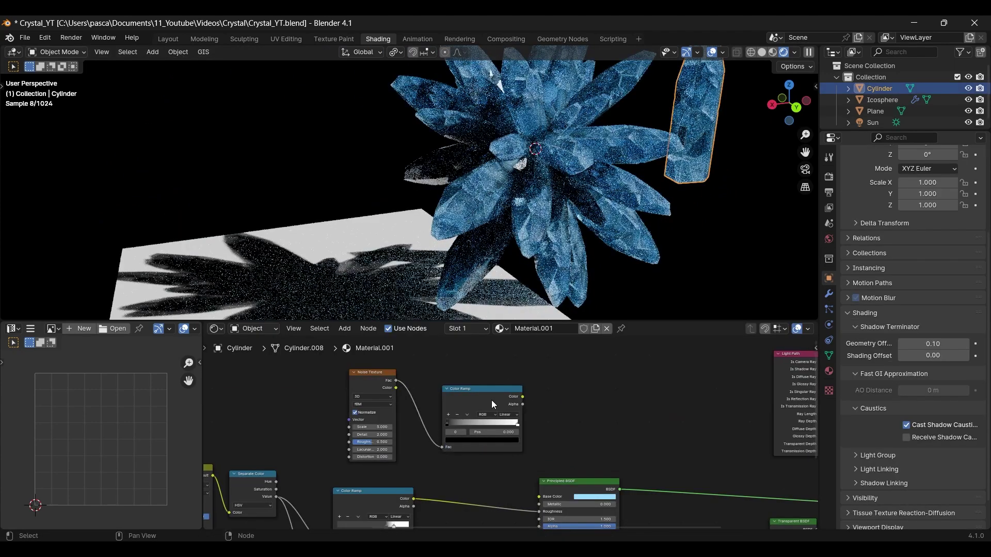
Step: Drive the Principled BSDF's Base Color with the new Color Ramp, using pinkish-red and blue stops placed closer together
{"action": "left_click_drag", "start_coordinate": [528, 494], "coordinate": [538, 497]}
{"action": "left_click", "coordinate": [488, 429]}
{"action": "left_click", "coordinate": [481, 444]}
{"action": "left_click", "coordinate": [469, 347]}
{"action": "left_click", "coordinate": [485, 354]}
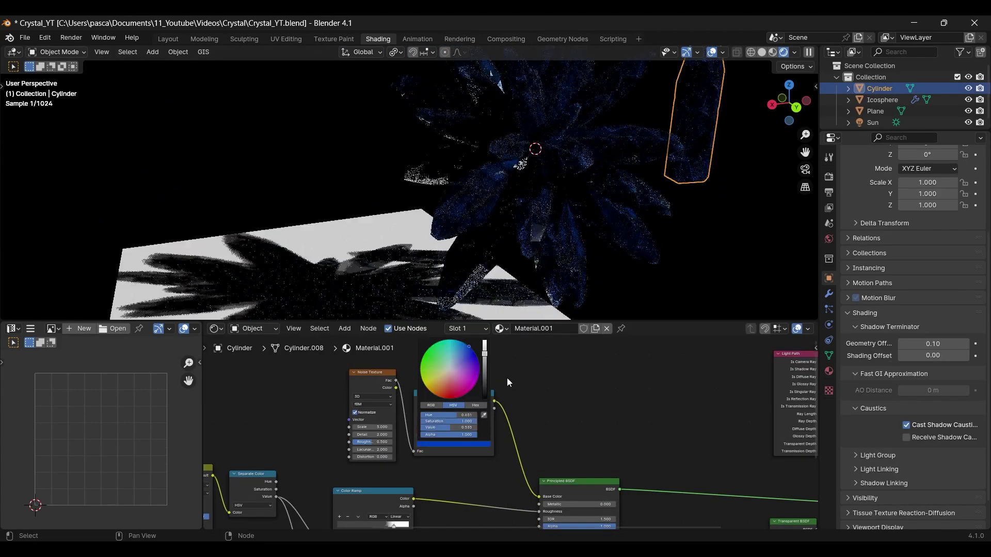
{"action": "left_click", "coordinate": [485, 343]}
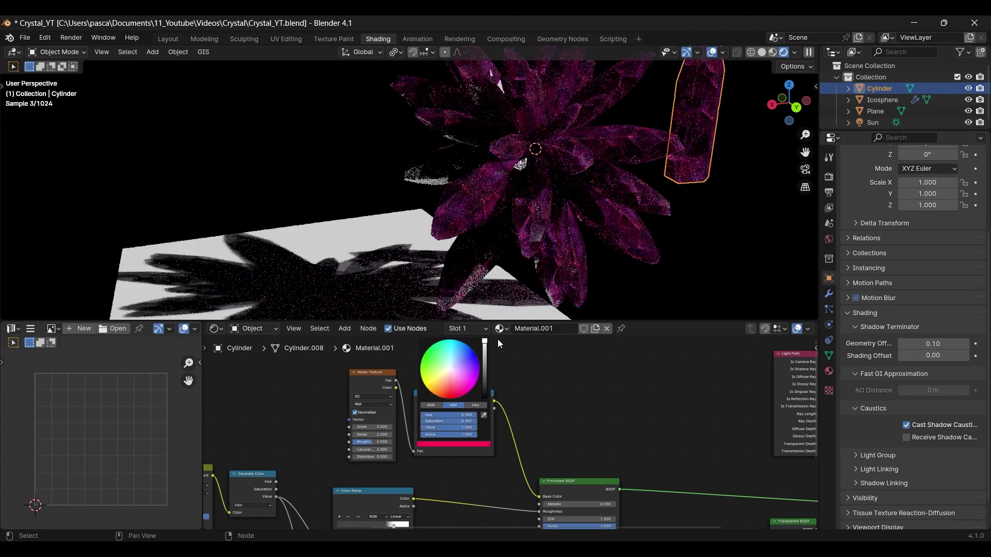
{"action": "left_click_drag", "start_coordinate": [486, 428], "coordinate": [457, 427]}
{"action": "left_click", "coordinate": [709, 247]}
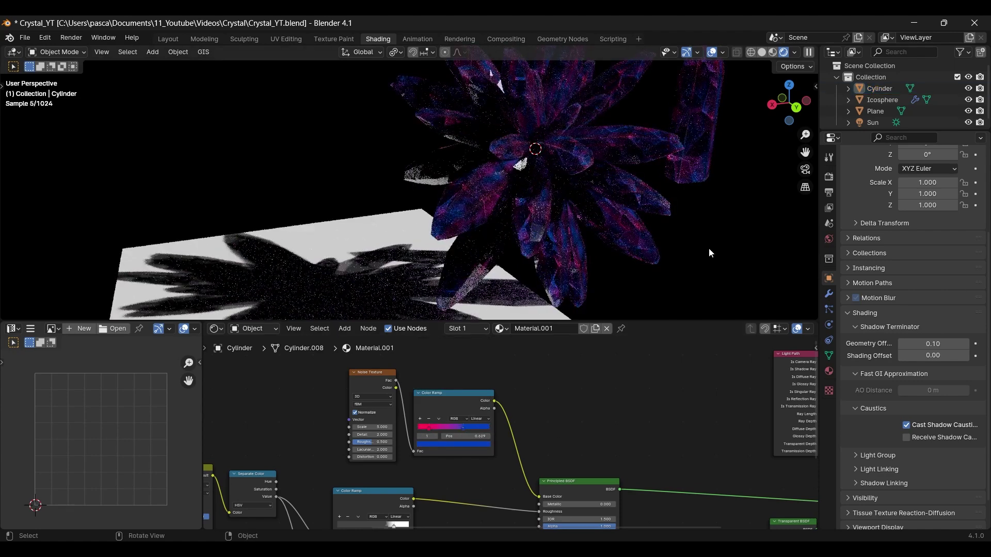
{"action": "middle_click_drag", "start_coordinate": [709, 248], "coordinate": [575, 200]}
Step: Try IOR values between 1.4 and 3.6 on the Principled BSDF to compare the crystal's refraction
{"action": "left_click", "coordinate": [433, 428]}
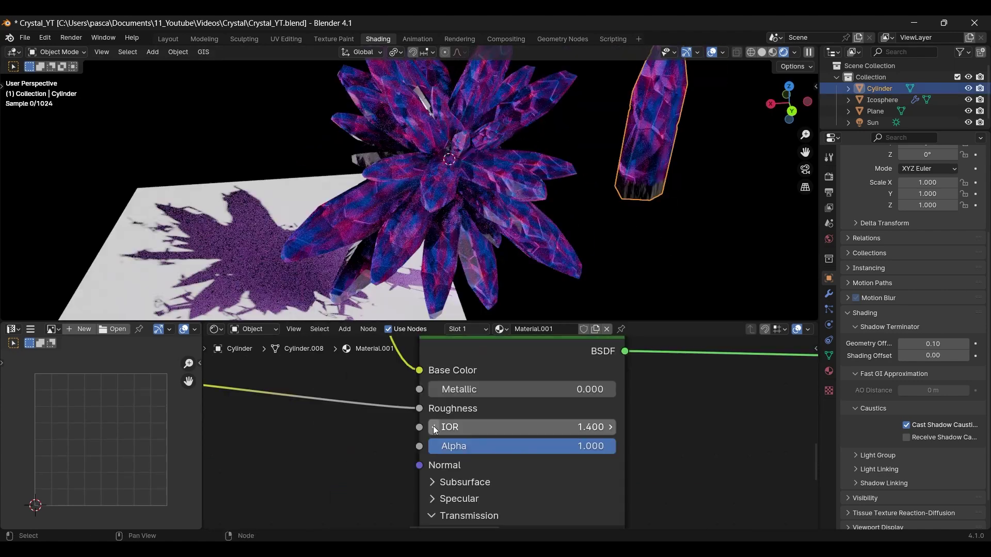
{"action": "left_click", "coordinate": [433, 427]}
{"action": "left_click_drag", "start_coordinate": [433, 427], "coordinate": [547, 427]}
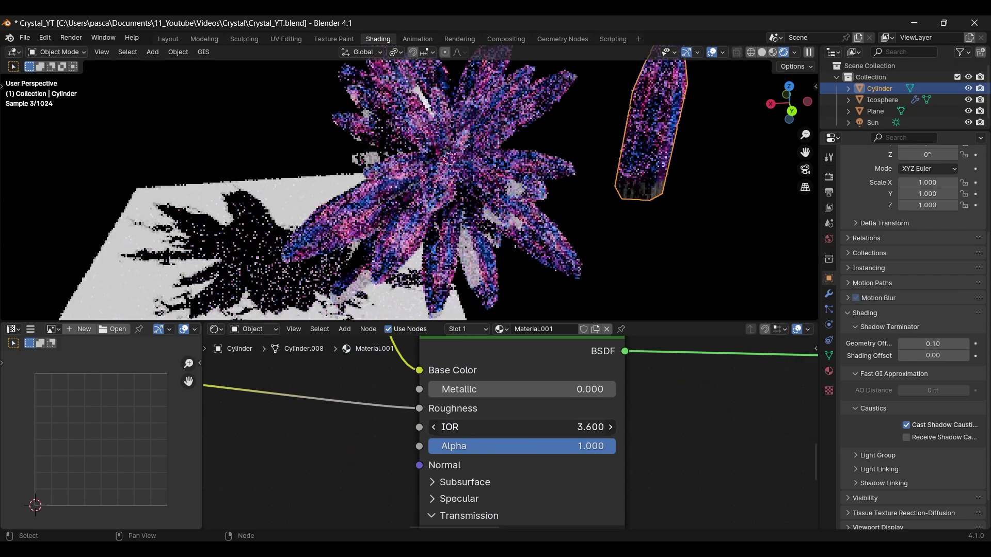
{"action": "left_click", "coordinate": [435, 427]}
{"action": "left_click", "coordinate": [436, 426]}
{"action": "left_click", "coordinate": [435, 427]}
{"action": "left_click", "coordinate": [435, 427]}
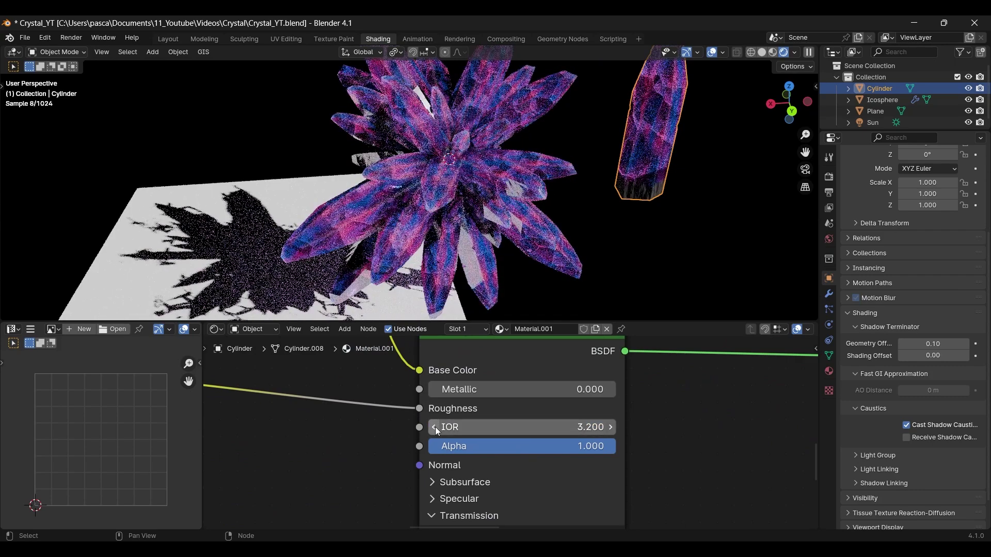
{"action": "left_click", "coordinate": [435, 427]}
{"action": "left_click", "coordinate": [435, 427]}
{"action": "left_click", "coordinate": [435, 427]}
{"action": "left_click", "coordinate": [435, 427]}
{"action": "left_click", "coordinate": [435, 427]}
{"action": "left_click", "coordinate": [435, 427]}
{"action": "left_click", "coordinate": [435, 427]}
{"action": "left_click", "coordinate": [435, 427]}
{"action": "left_click", "coordinate": [435, 426]}
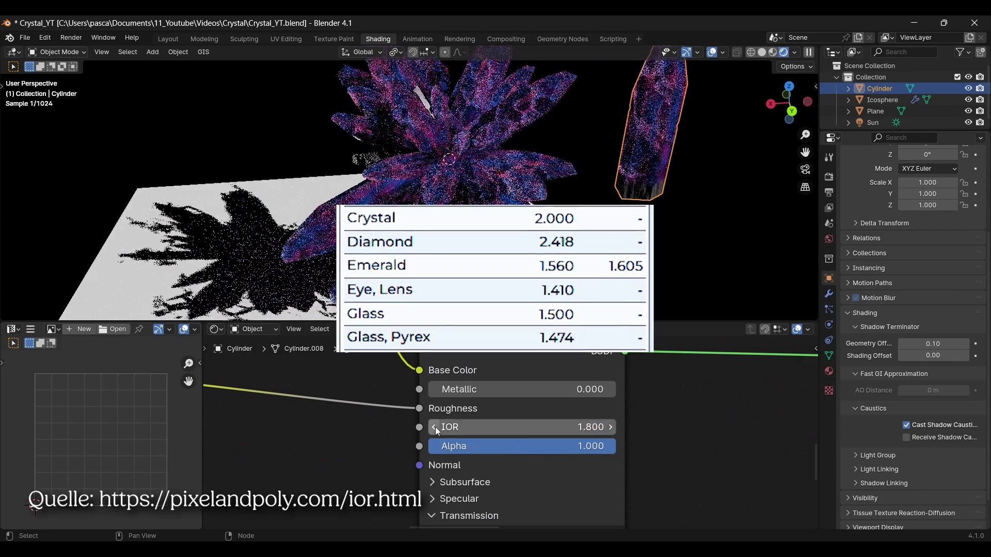
Step: Set the Principled BSDF's IOR to 1.5
{"action": "double_click", "coordinate": [494, 427]}
{"action": "type", "text": "1.5"}
{"action": "key", "text": "Return"}
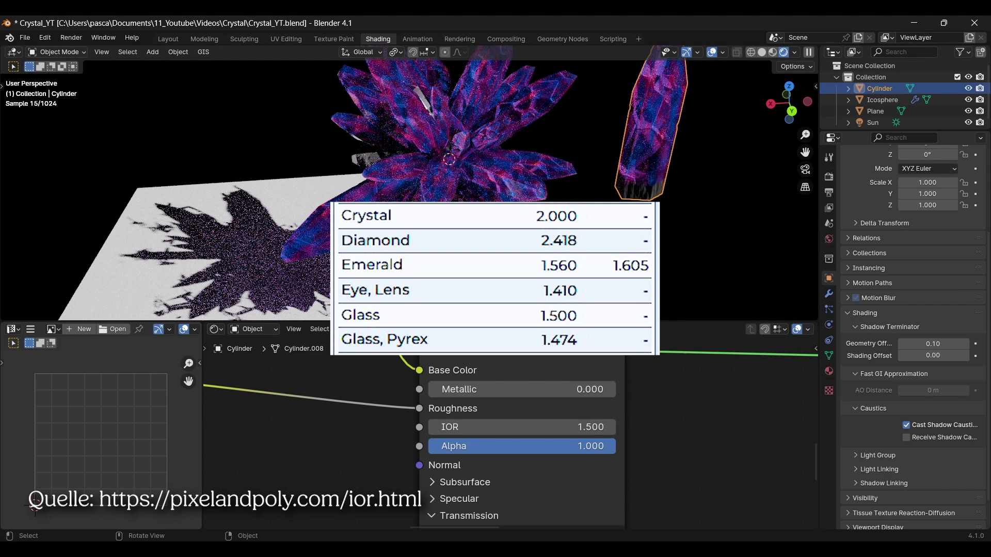
{"action": "left_click", "coordinate": [435, 428]}
{"action": "left_click", "coordinate": [610, 427]}
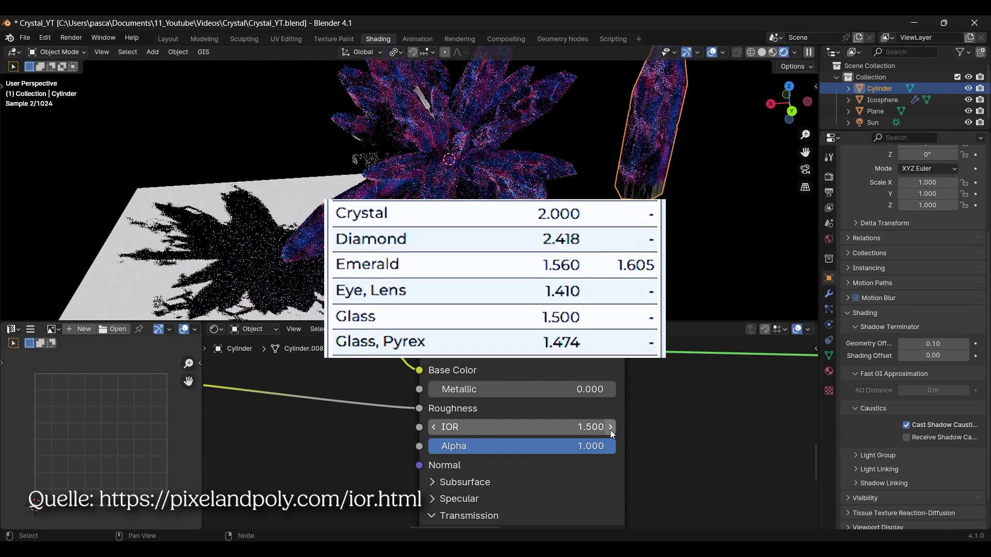
{"action": "left_click", "coordinate": [610, 427]}
{"action": "left_click", "coordinate": [436, 428]}
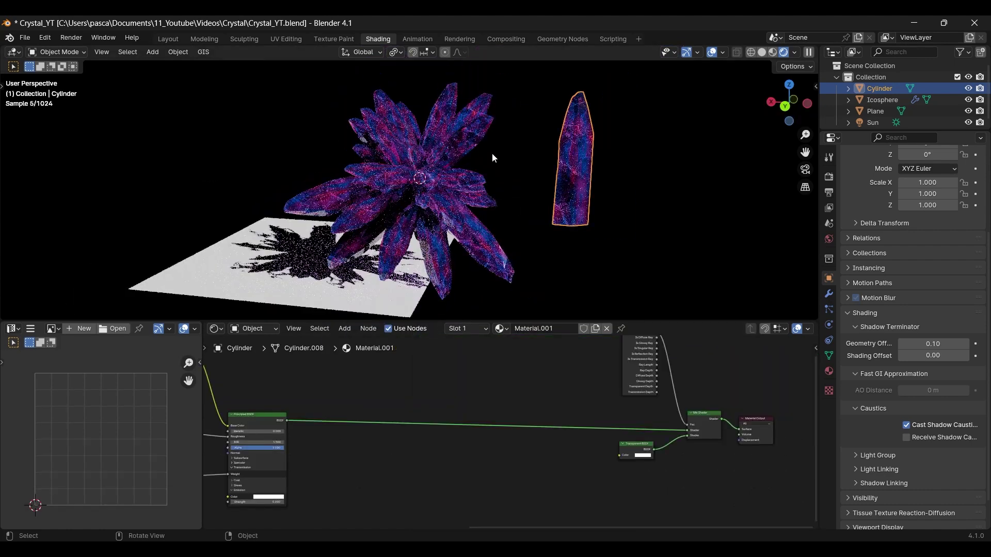
Step: Add a Gradient Texture node in the empty space between the Principled BSDF and the Light Path
{"action": "scroll", "coordinate": [594, 214], "scroll_direction": "up", "scroll_amount": 2}
{"action": "scroll", "coordinate": [473, 384], "scroll_direction": "down", "scroll_amount": 1}
{"action": "middle_click_drag", "start_coordinate": [474, 389], "coordinate": [444, 425]}
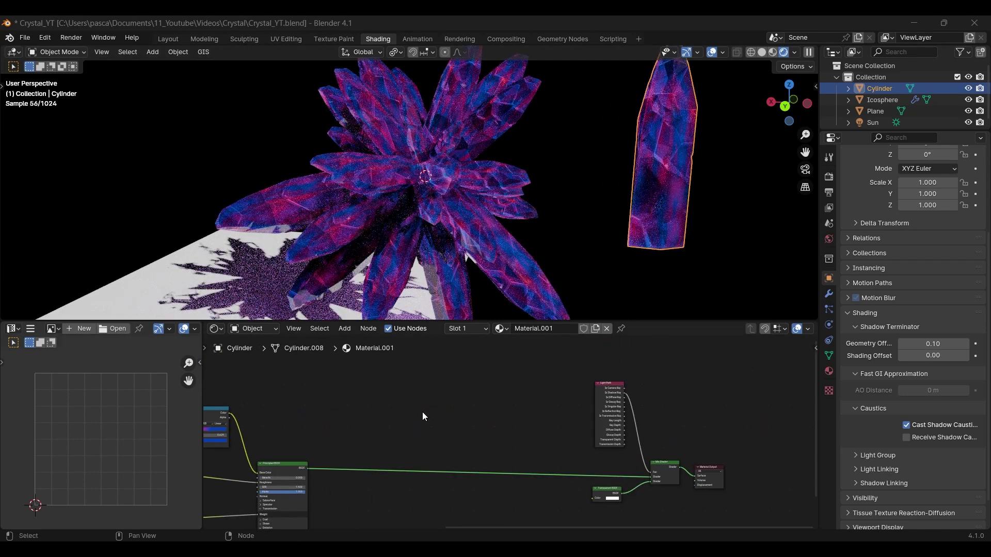
{"action": "scroll", "coordinate": [423, 416], "scroll_direction": "down", "scroll_amount": 1}
{"action": "key", "text": "shift+a"}
{"action": "left_click", "coordinate": [380, 373]}
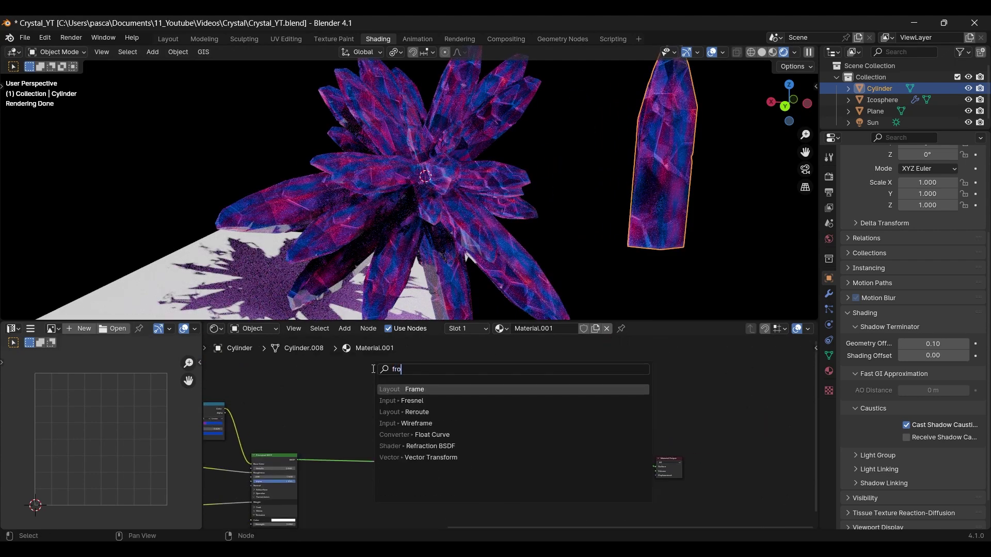
{"action": "key", "text": "Escape"}
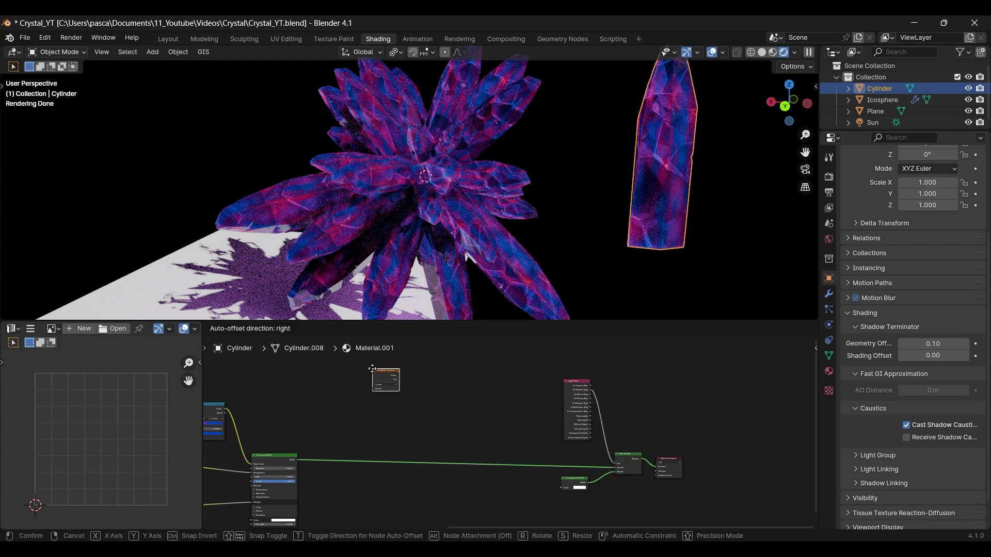
Step: Add a Color Ramp node beside the Gradient Texture and space the two nodes apart
{"action": "key", "text": "shift+a"}
{"action": "type", "text": "c"}
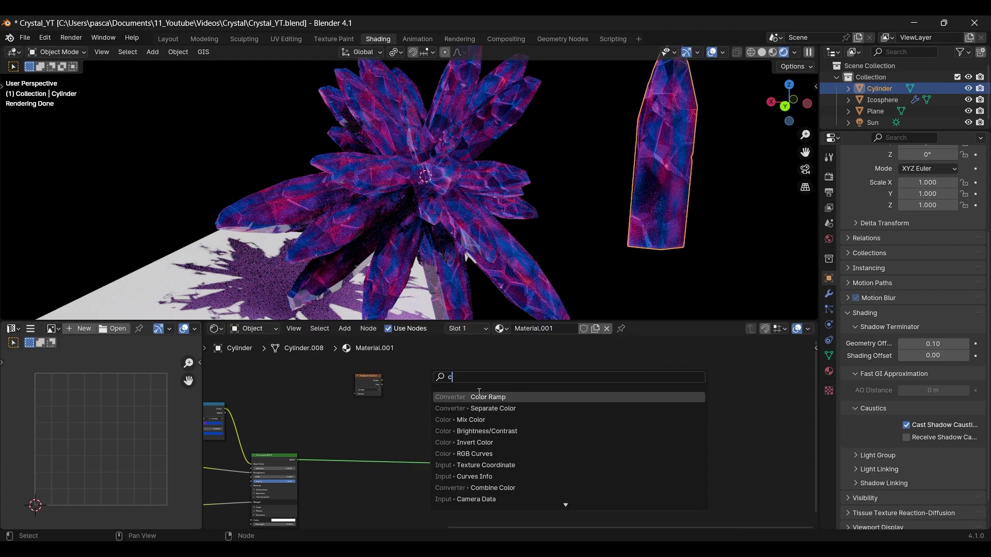
{"action": "key", "text": "Return"}
{"action": "left_click", "coordinate": [397, 377]}
{"action": "left_click", "coordinate": [369, 378]}
{"action": "scroll", "coordinate": [414, 418], "scroll_direction": "up", "scroll_amount": 1}
{"action": "middle_click_drag", "start_coordinate": [362, 404], "coordinate": [488, 464]}
{"action": "scroll", "coordinate": [473, 438], "scroll_direction": "up", "scroll_amount": 4}
{"action": "left_click_drag", "start_coordinate": [503, 407], "coordinate": [517, 413]}
{"action": "left_click", "coordinate": [452, 435]}
{"action": "middle_click_drag", "start_coordinate": [448, 414], "coordinate": [407, 406]}
{"action": "scroll", "coordinate": [407, 411], "scroll_direction": "up", "scroll_amount": 1}
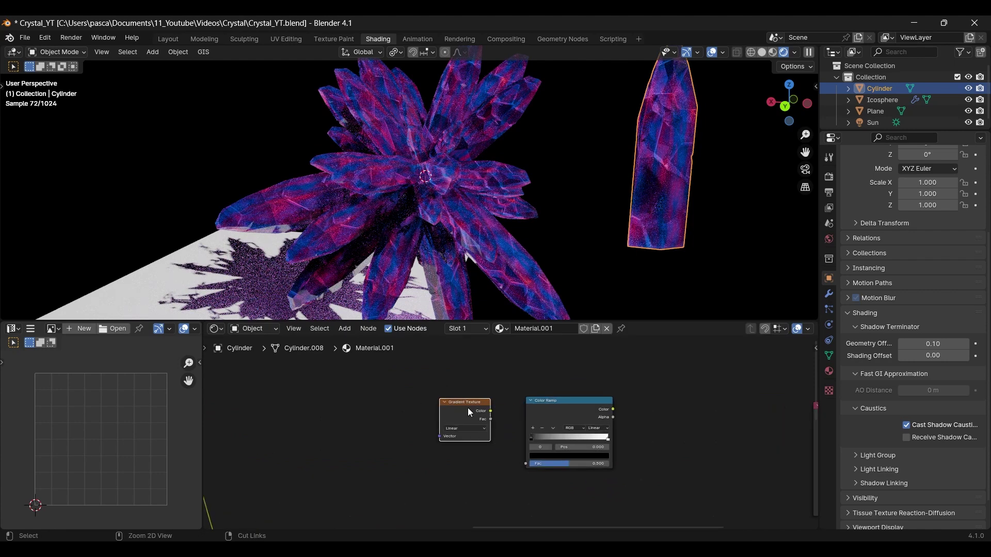
Step: Add Texture Coordinate and Mapping nodes to the Gradient Texture, and connect the gradient's Color to the Color Ramp's Fac
{"action": "key", "text": "ctrl+t"}
{"action": "left_click_drag", "start_coordinate": [404, 418], "coordinate": [372, 387]}
{"action": "left_click", "coordinate": [499, 418]}
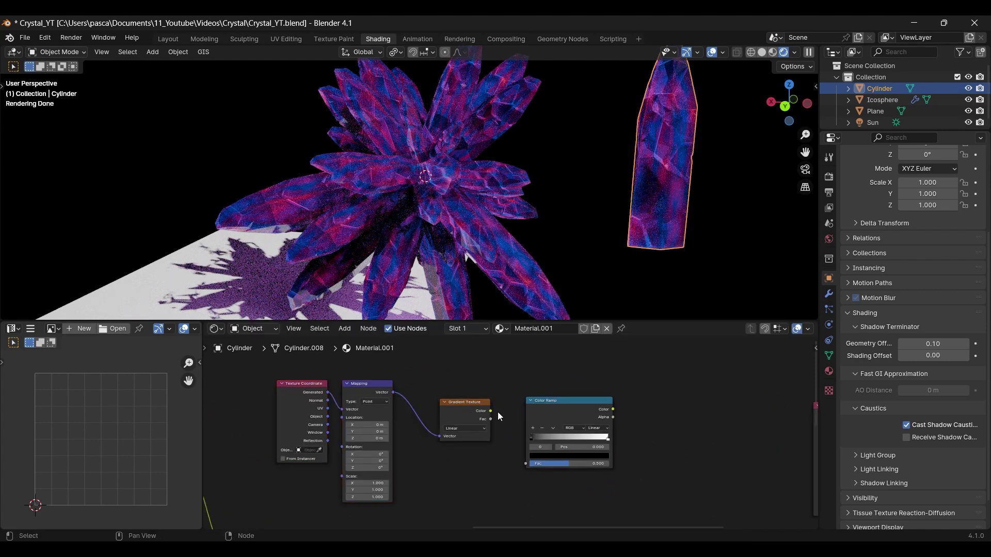
{"action": "left_click_drag", "start_coordinate": [507, 434], "coordinate": [526, 463]}
Step: Preview the gradient Color Ramp's output directly on the crystals
{"action": "middle_click_drag", "start_coordinate": [643, 445], "coordinate": [526, 418]}
{"action": "key", "text": "shift+a"}
{"action": "left_click", "coordinate": [451, 386], "text": "ctrl+shift"}
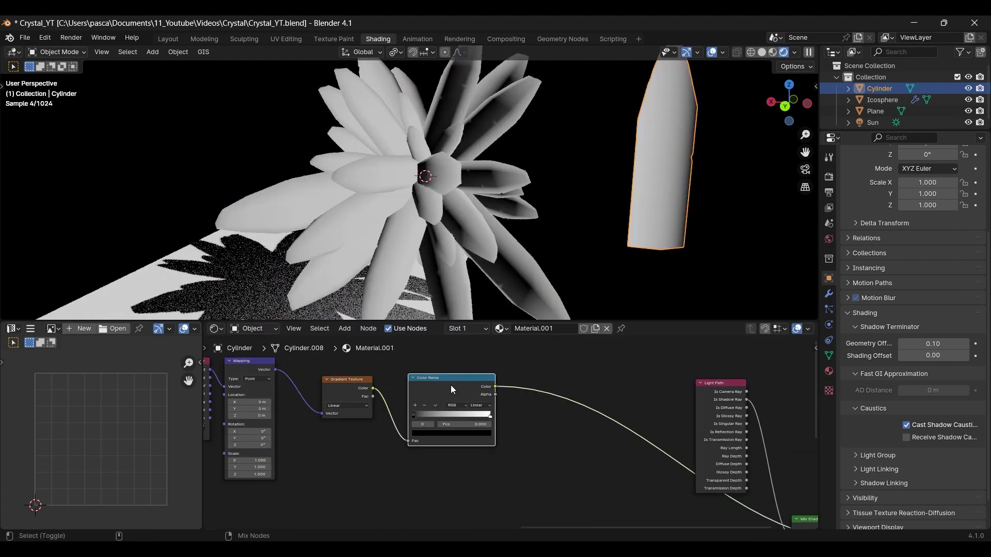
{"action": "scroll", "coordinate": [414, 398], "scroll_direction": "down", "scroll_amount": 1}
{"action": "middle_click_drag", "start_coordinate": [413, 400], "coordinate": [394, 409]}
{"action": "middle_click_drag", "start_coordinate": [701, 176], "coordinate": [612, 193]}
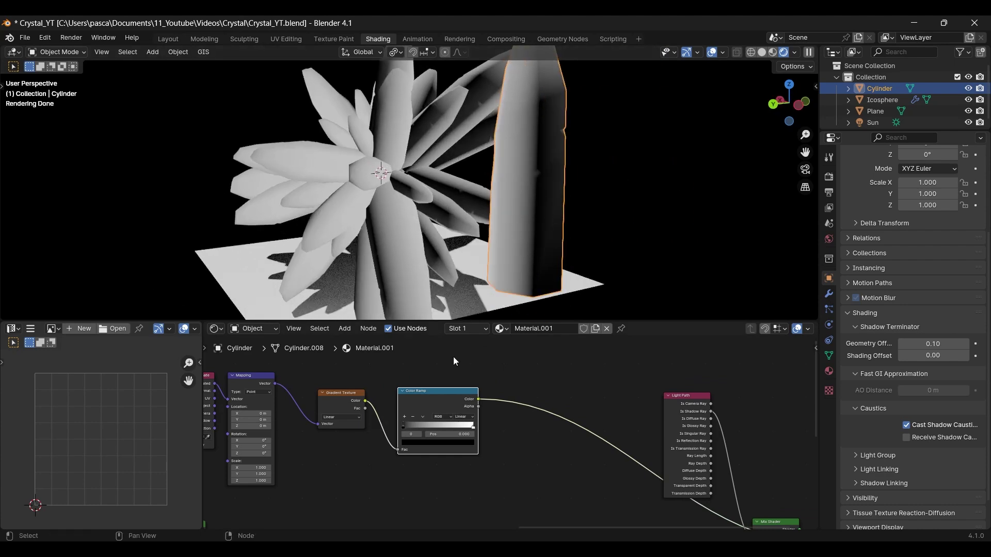
Step: Turn the gradient along the crystal's length by setting the Mapping node's Y rotation to 90°
{"action": "left_click_drag", "start_coordinate": [473, 428], "coordinate": [443, 428]}
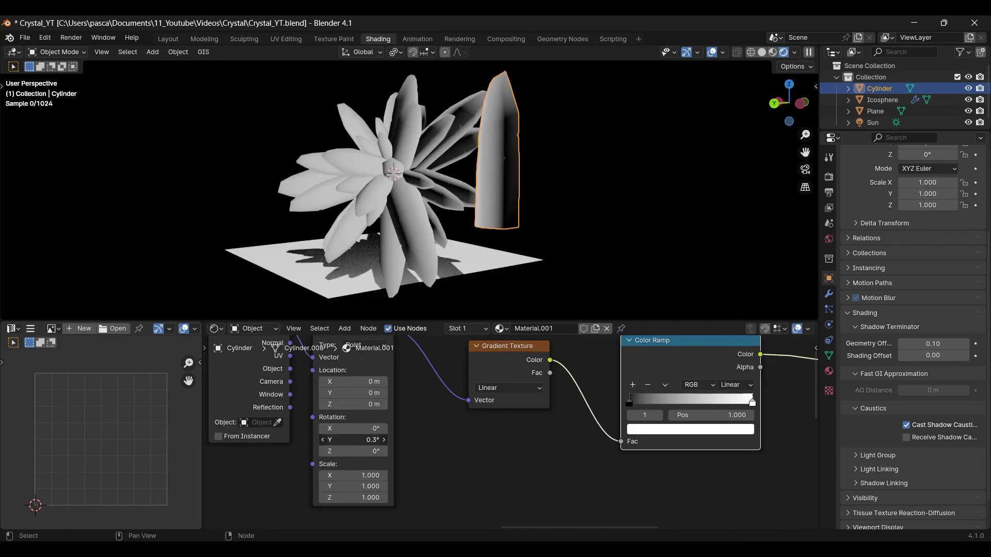
{"action": "left_click_drag", "start_coordinate": [353, 441], "coordinate": [384, 440]}
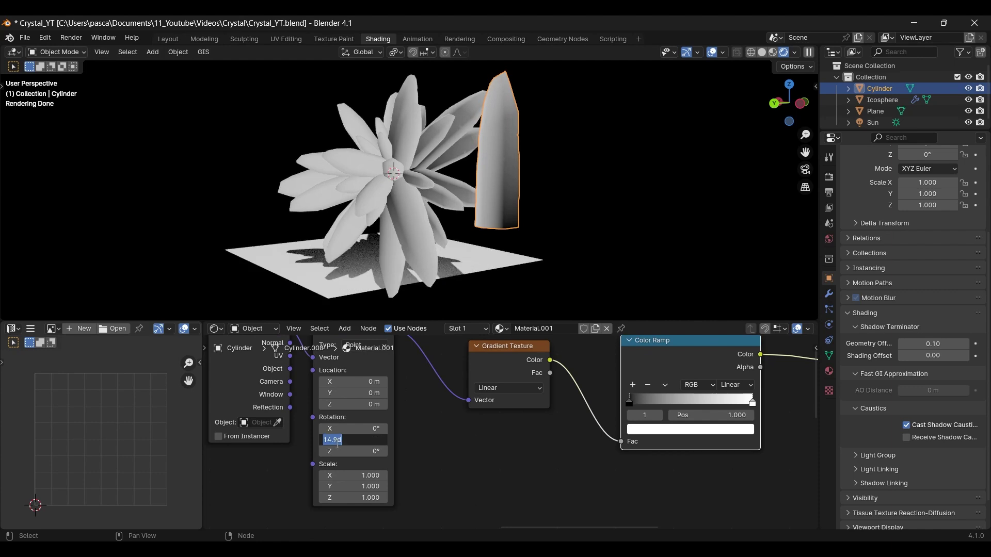
{"action": "key", "text": "Return"}
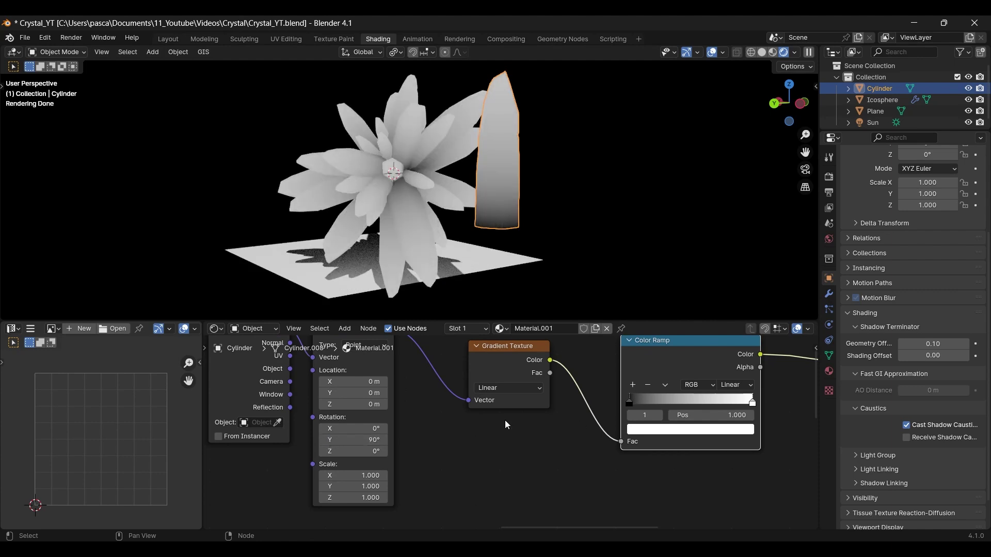
Step: Bring the gradient Color Ramp's stops closer together, with the white stop at 0.375
{"action": "left_click_drag", "start_coordinate": [629, 403], "coordinate": [655, 403]}
{"action": "mouse_move", "coordinate": [753, 402]}
{"action": "left_mouse_down"}
{"action": "mouse_move", "coordinate": [691, 402]}
{"action": "mouse_move", "coordinate": [705, 402]}
{"action": "left_mouse_up"}
{"action": "mouse_move", "coordinate": [655, 402]}
{"action": "left_mouse_down"}
{"action": "mouse_move", "coordinate": [667, 401]}
{"action": "mouse_move", "coordinate": [654, 401]}
{"action": "left_mouse_up"}
{"action": "left_click_drag", "start_coordinate": [704, 402], "coordinate": [680, 404]}
{"action": "mouse_move", "coordinate": [454, 207]}
{"action": "middle_mouse_down"}
{"action": "mouse_move", "coordinate": [511, 206]}
{"action": "mouse_move", "coordinate": [449, 217]}
{"action": "middle_mouse_up"}
{"action": "scroll", "coordinate": [455, 222], "scroll_direction": "up", "scroll_amount": 6}
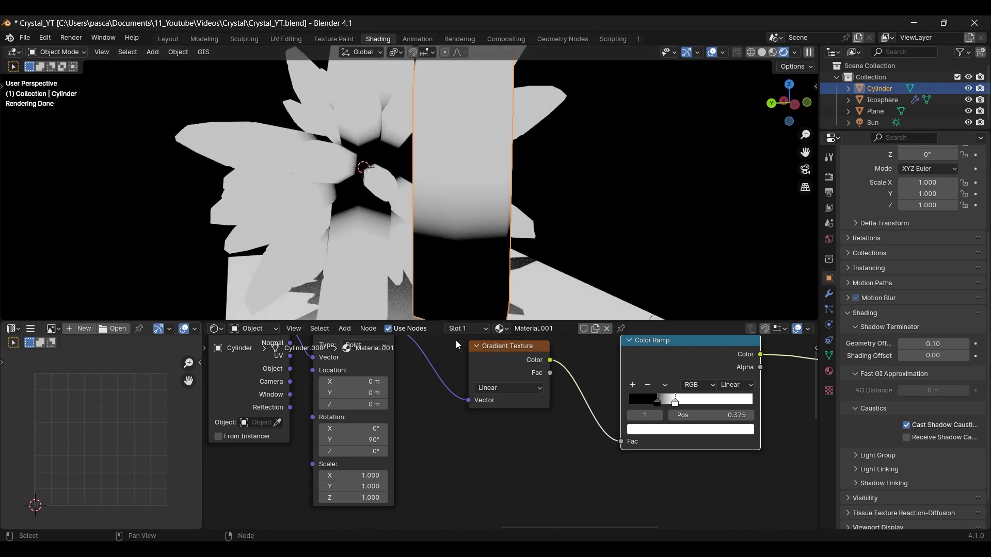
{"action": "scroll", "coordinate": [516, 413], "scroll_direction": "down", "scroll_amount": 5}
Step: Add a Noise Texture below the gradient nodes and feed its Color into a duplicate of the gradient's Color Ramp
{"action": "left_click_drag", "start_coordinate": [357, 464], "coordinate": [681, 366]}
{"action": "key", "text": "shift+a"}
{"action": "middle_click_drag", "start_coordinate": [471, 417], "coordinate": [438, 437]}
{"action": "type", "text": "nois"}
{"action": "key", "text": "Return"}
{"action": "left_click", "coordinate": [477, 402]}
{"action": "left_click", "coordinate": [541, 363]}
{"action": "key", "text": "shift+d"}
{"action": "left_click", "coordinate": [528, 452]}
Step: Combine the gradient ramp as A and the noise ramp as B in a Mix Color node set to Color Dodge
{"action": "key", "text": "shift+a"}
{"action": "type", "text": "mix"}
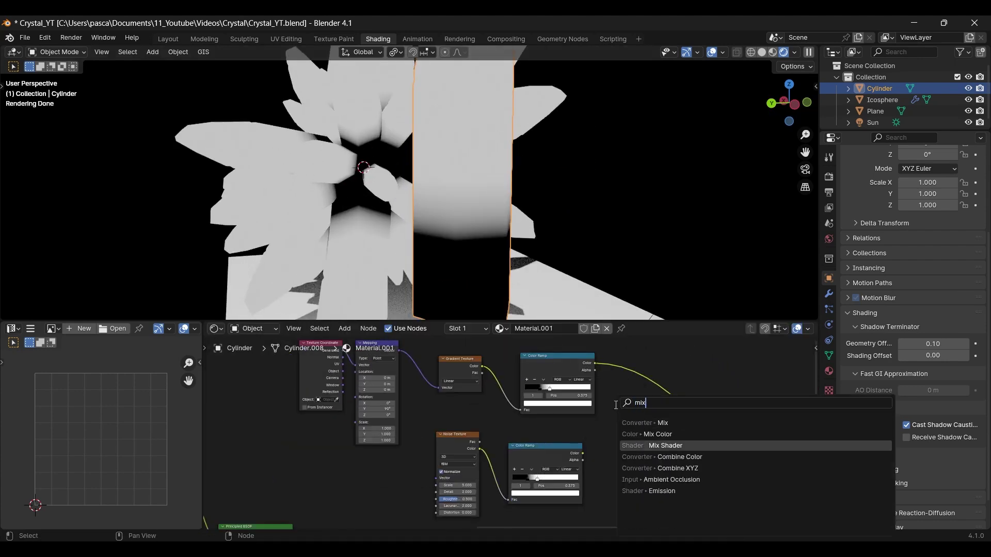
{"action": "left_click", "coordinate": [658, 434]}
{"action": "left_click", "coordinate": [633, 380]}
{"action": "left_click_drag", "start_coordinate": [624, 447], "coordinate": [625, 448]}
{"action": "middle_click_drag", "start_coordinate": [650, 456], "coordinate": [609, 447]}
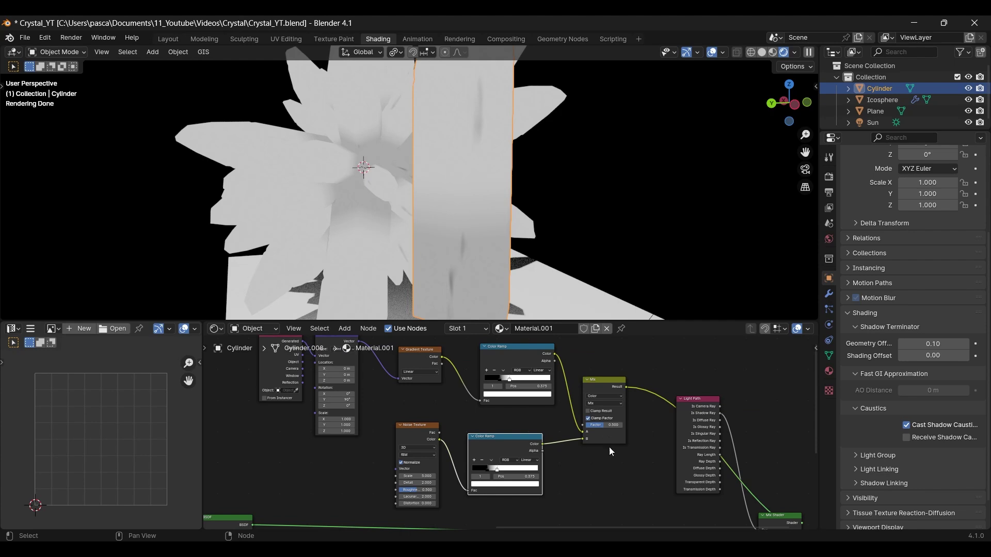
{"action": "left_click", "coordinate": [599, 463]}
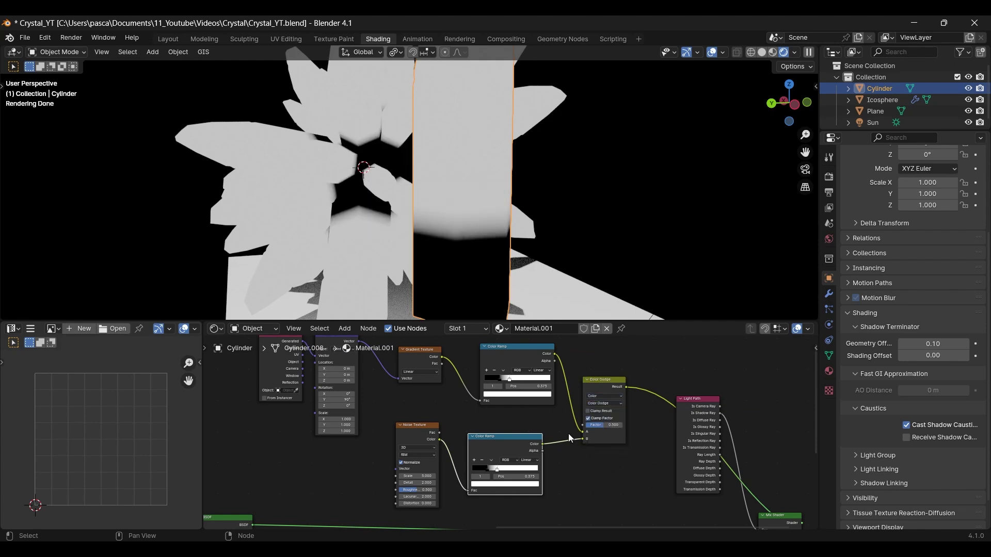
Step: Increase the scale of the mask's Noise Texture and adjust the white stop of its Color Ramp
{"action": "left_click_drag", "start_coordinate": [499, 470], "coordinate": [515, 464]}
{"action": "left_click_drag", "start_coordinate": [417, 476], "coordinate": [433, 475]}
{"action": "left_click_drag", "start_coordinate": [544, 465], "coordinate": [534, 466]}
Step: Invert the gradient ramp to run from white to black, with the black stop at 0.244, and set the Color Dodge factor to 1.000
{"action": "left_click", "coordinate": [503, 371]}
{"action": "left_click_drag", "start_coordinate": [536, 379], "coordinate": [501, 379]}
{"action": "left_click_drag", "start_coordinate": [601, 425], "coordinate": [623, 425]}
Step: Fine-tune the jagged base mask with a noise scale of about 25 and closer stops on the noise Color Ramp
{"action": "left_click_drag", "start_coordinate": [516, 432], "coordinate": [515, 432]}
{"action": "left_click_drag", "start_coordinate": [506, 465], "coordinate": [508, 465]}
{"action": "left_click_drag", "start_coordinate": [417, 476], "coordinate": [413, 476]}
{"action": "left_click_drag", "start_coordinate": [527, 465], "coordinate": [524, 465]}
{"action": "scroll", "coordinate": [493, 209], "scroll_direction": "down", "scroll_amount": 3}
{"action": "middle_click_drag", "start_coordinate": [487, 209], "coordinate": [493, 209]}
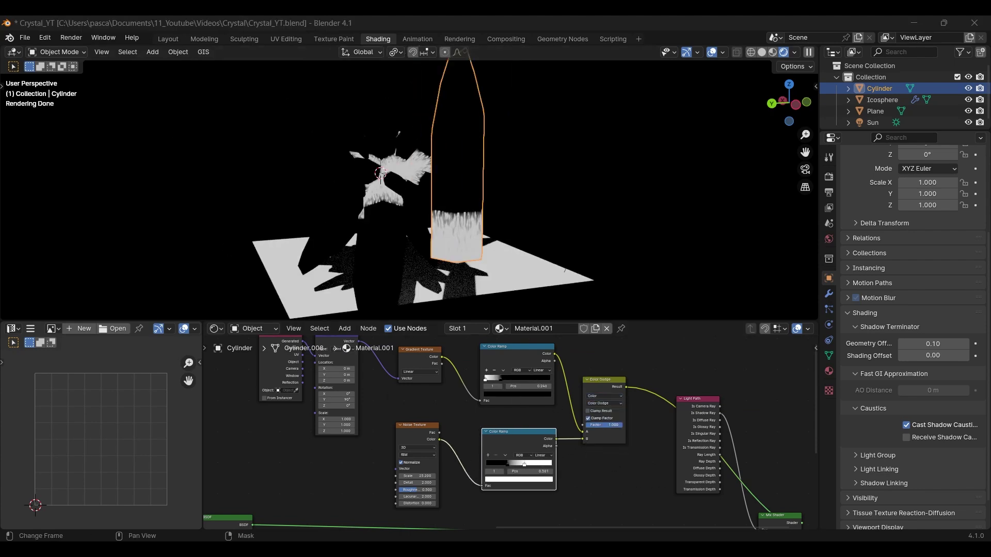
Step: Add a color node near the Noise Texture and Bump nodes of the second Principled BSDF
{"action": "key", "text": "shift+a"}
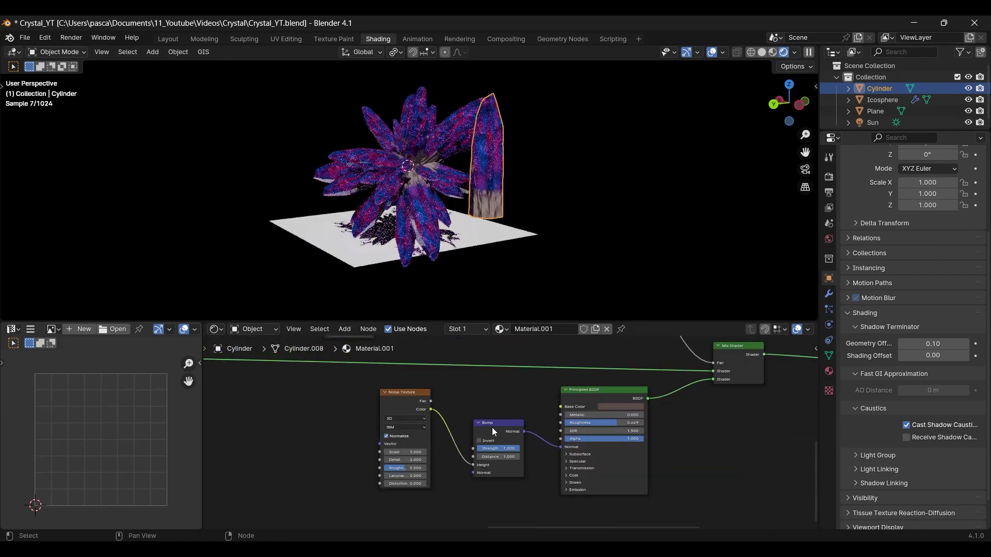
{"action": "key", "text": "shift+a"}
{"action": "type", "text": "c"}
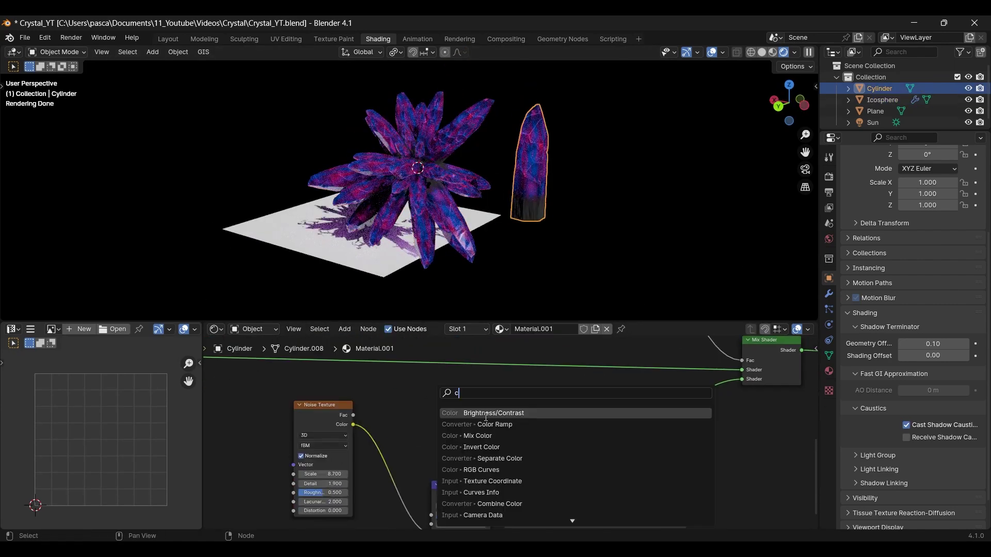